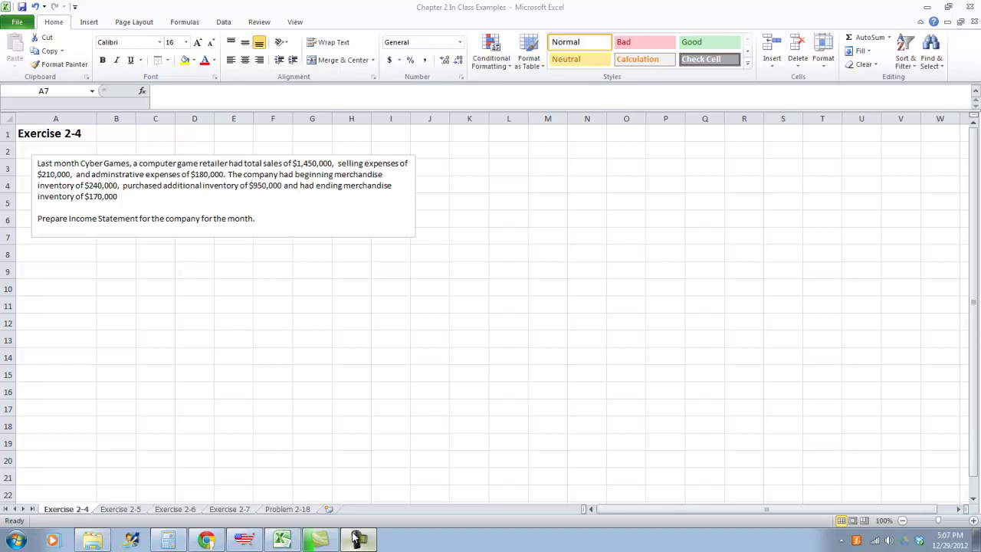
Enter the company name CyberGames in cell A10
click(108, 310)
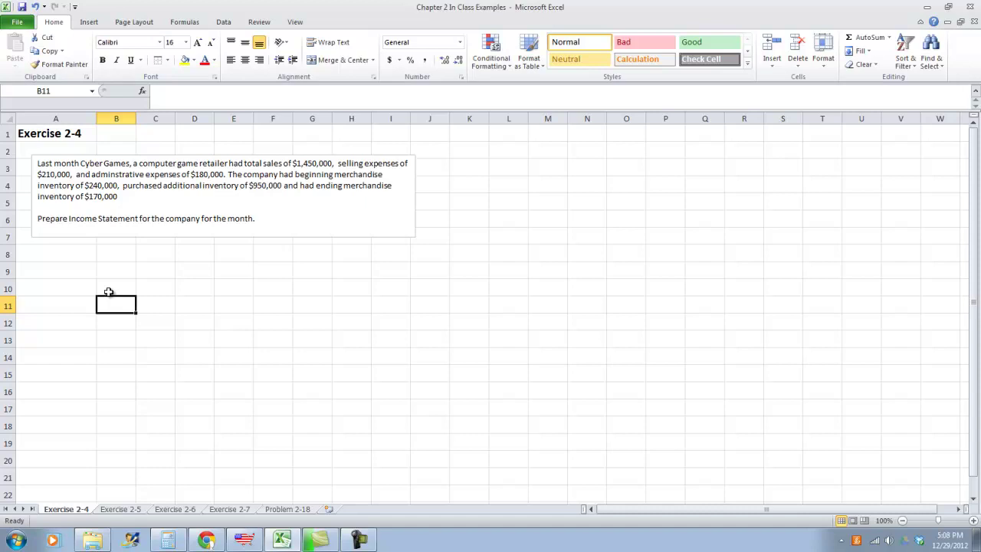
key(Left)
key(Up)
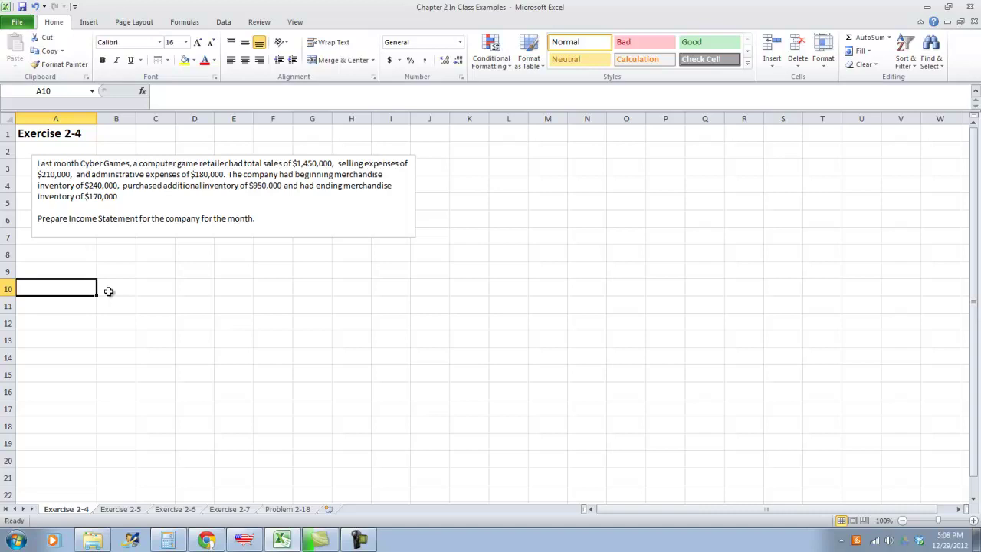
text(C)
key(BackSpace)
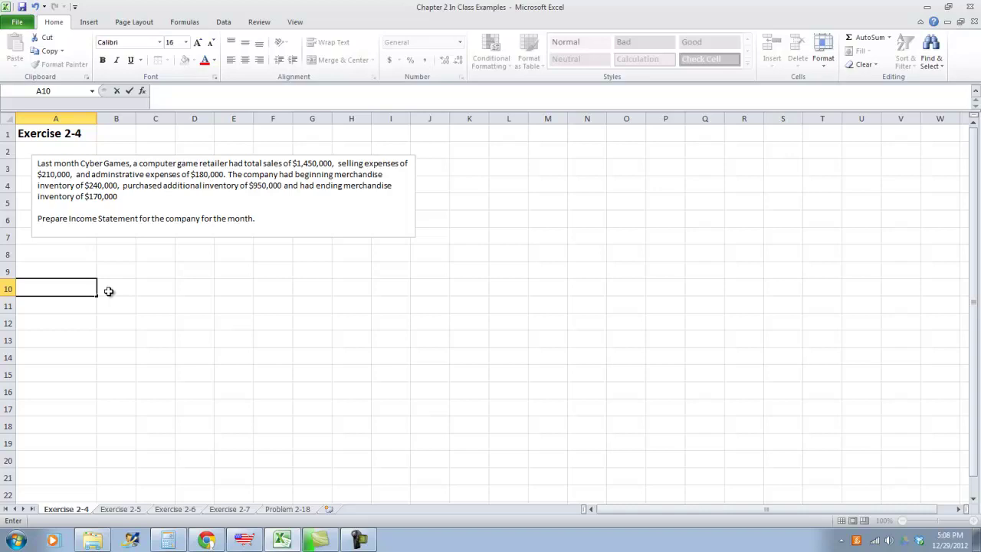
text(CyberGames)
key(Return)
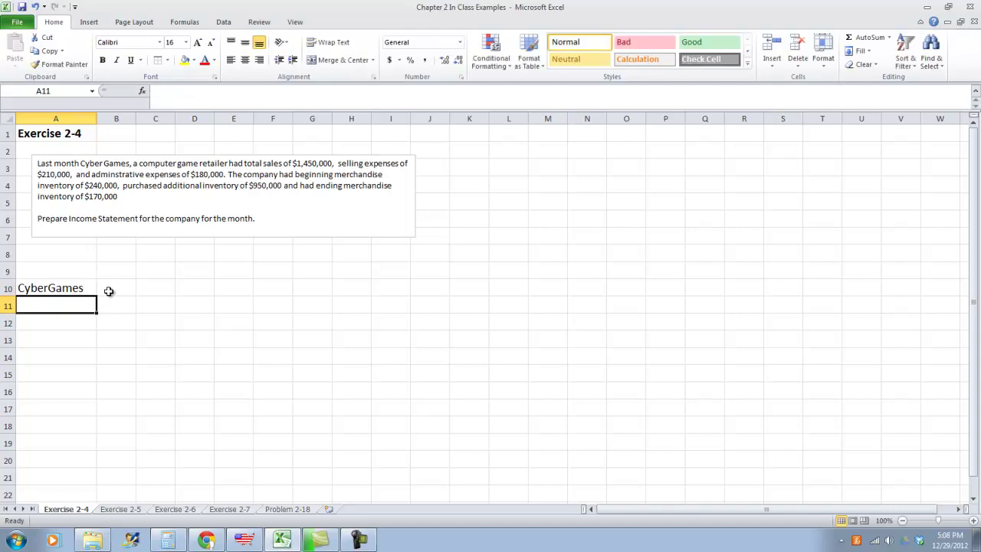
Enter 'Income Statement' in A11 and 'For month ending Jan 31' in A12
text(Income Statement)
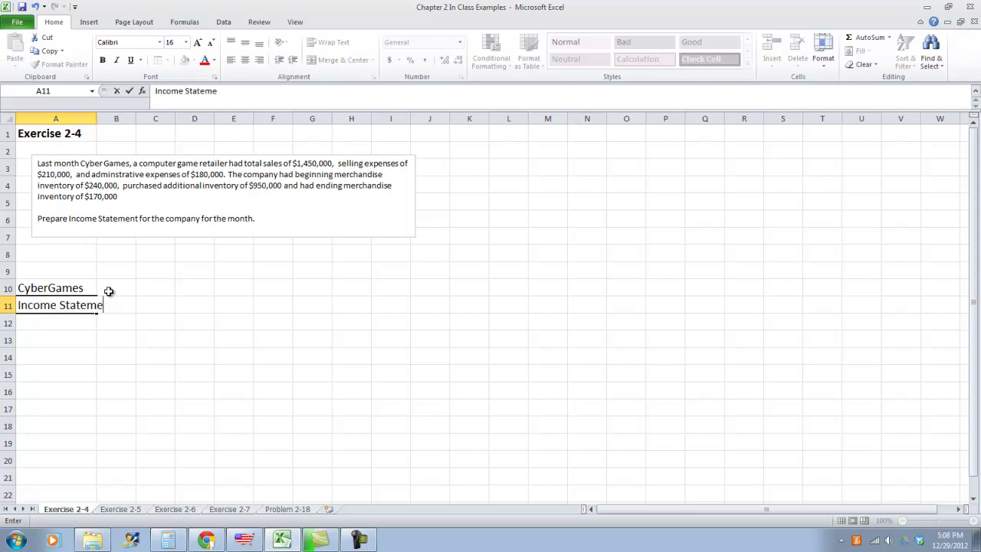
key(Return)
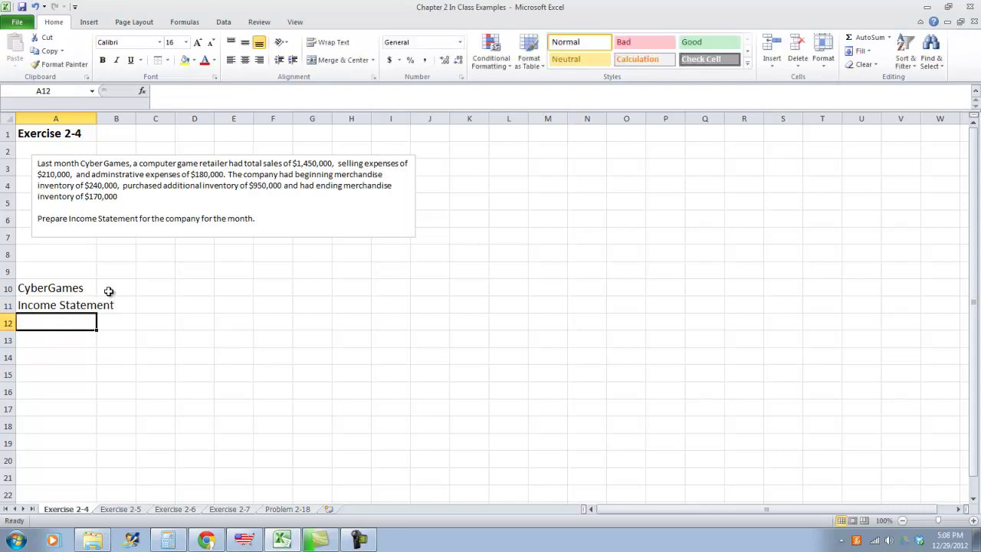
text(For month ending Jan 31)
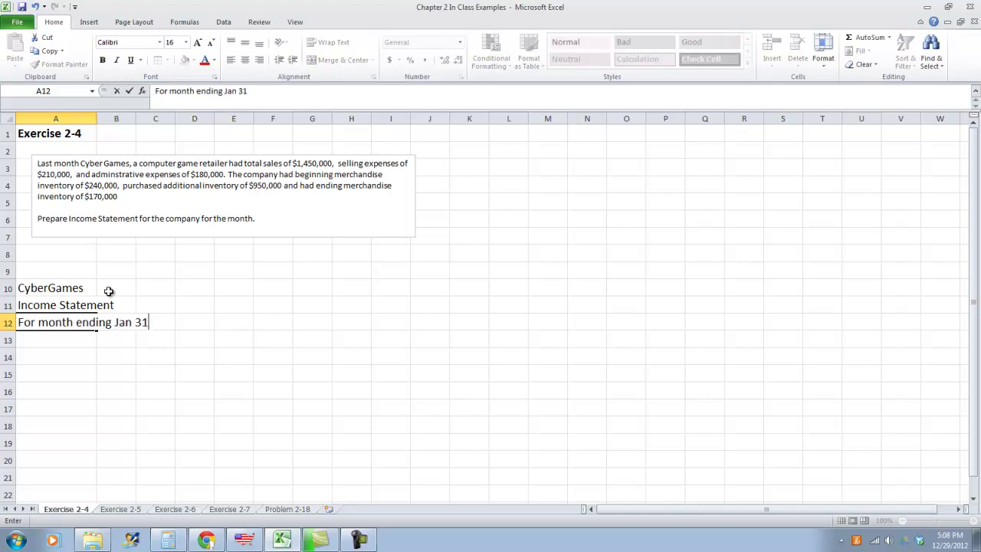
key(Return)
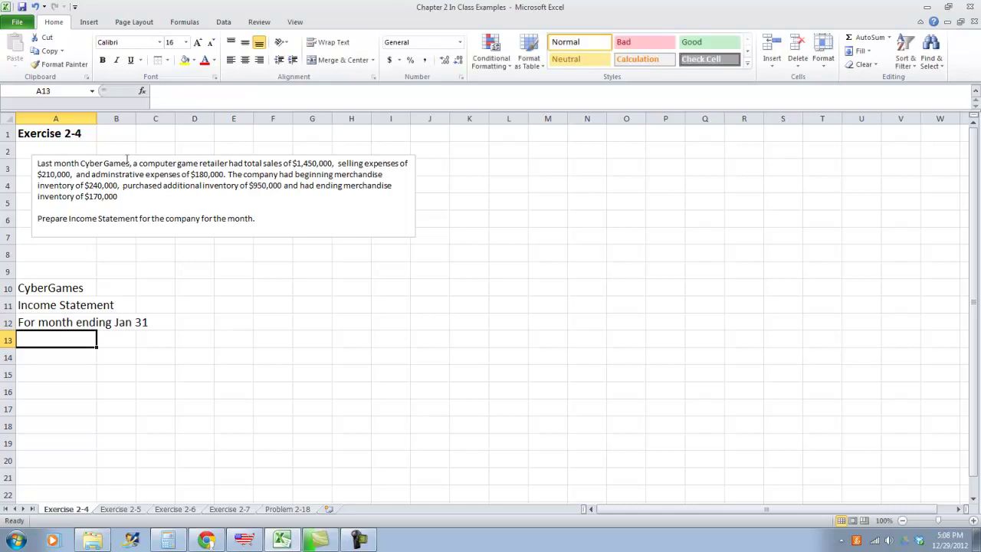
Make the three heading lines in A10:A12 bold
click(77, 118)
click(60, 299)
drag(57, 288, 65, 316)
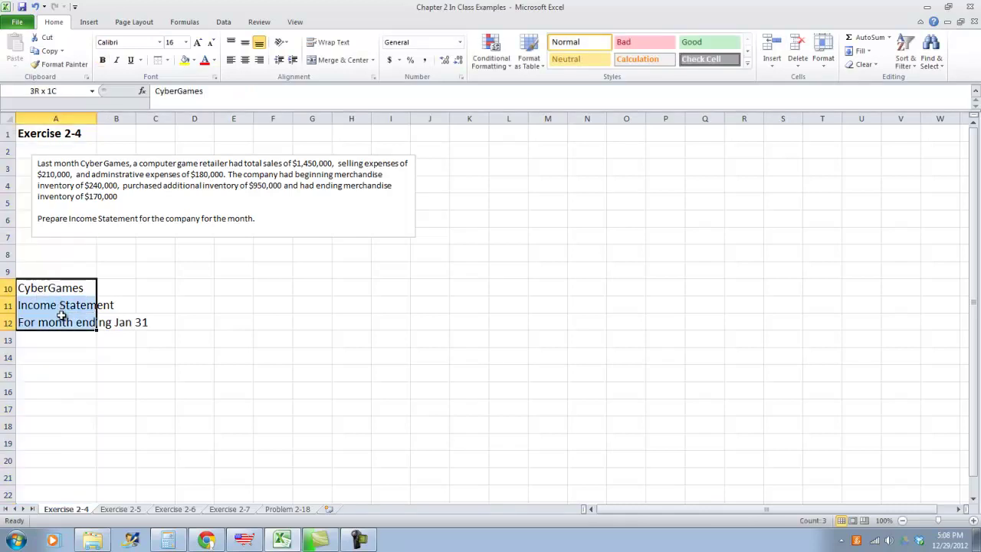
click(102, 61)
click(155, 253)
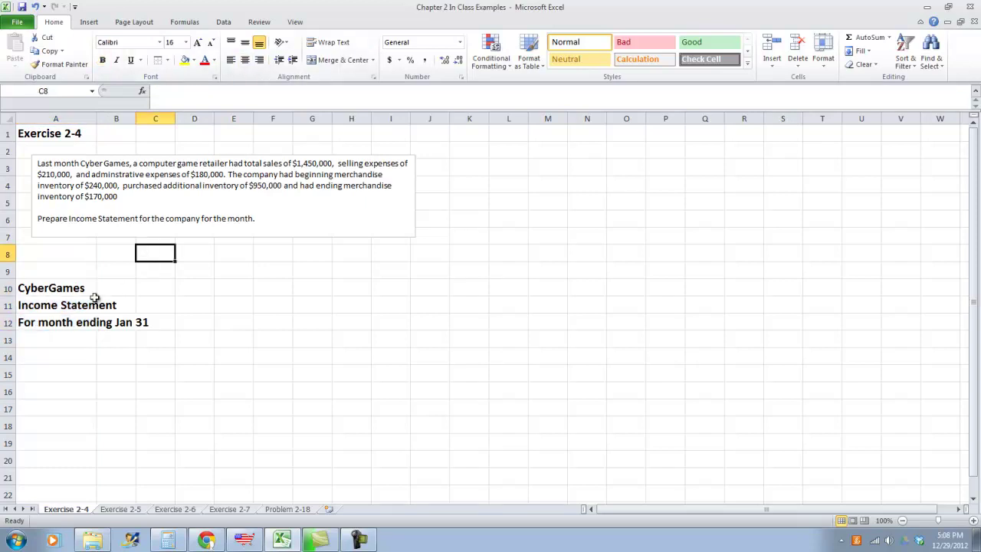
Merge and center rows 10, 11 and 12 across A:C, and widen columns A and B
drag(67, 288, 157, 287)
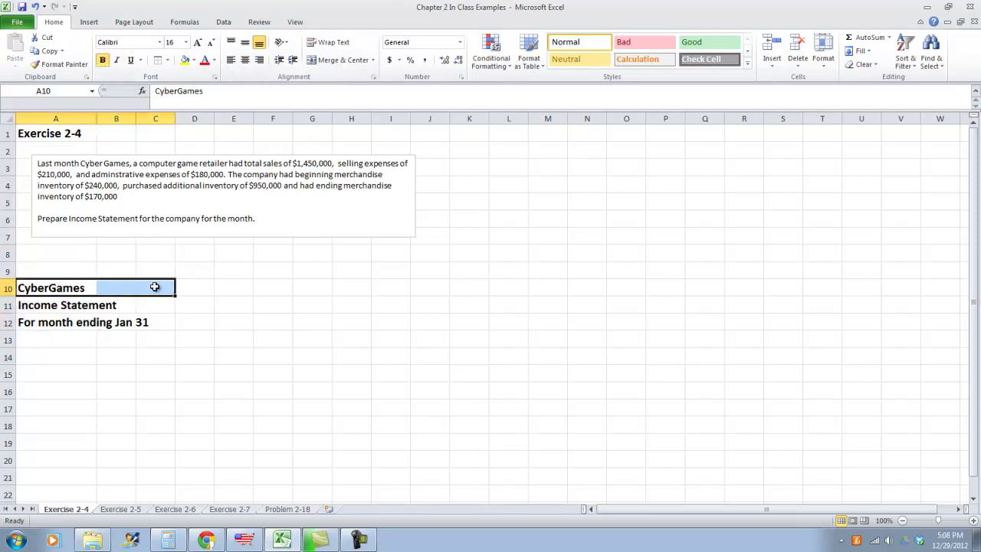
click(362, 61)
drag(76, 304, 167, 306)
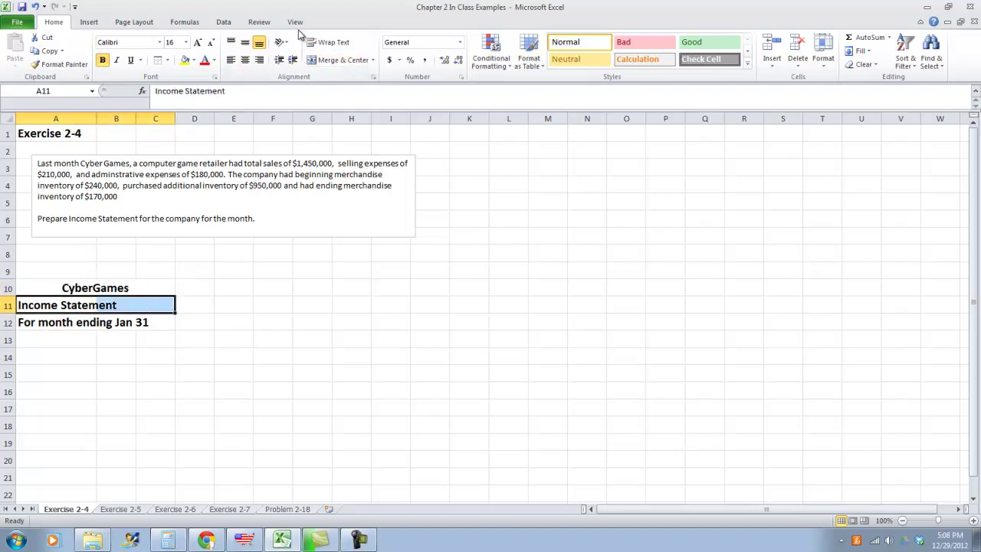
click(330, 60)
click(60, 322)
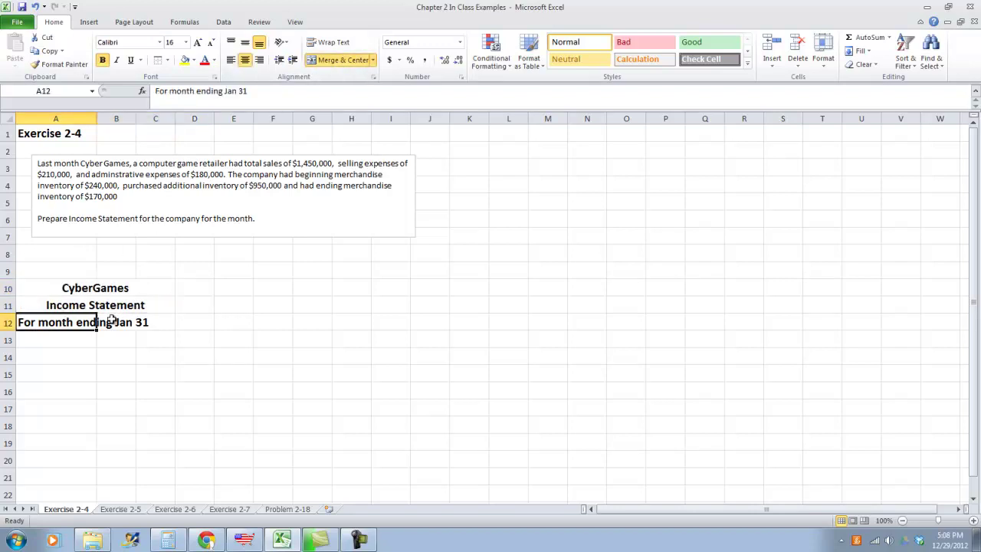
drag(60, 322, 161, 323)
click(340, 60)
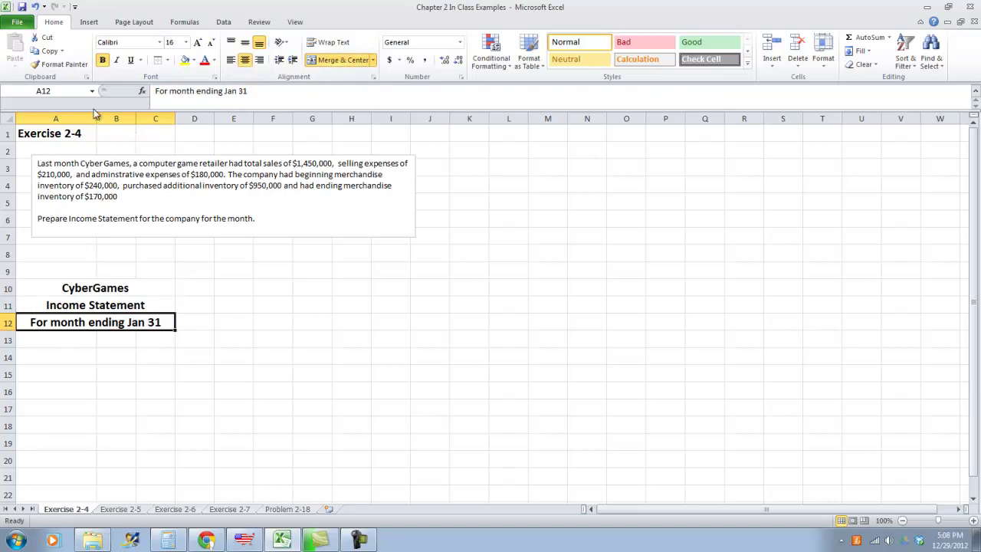
drag(96, 118, 279, 118)
click(188, 350)
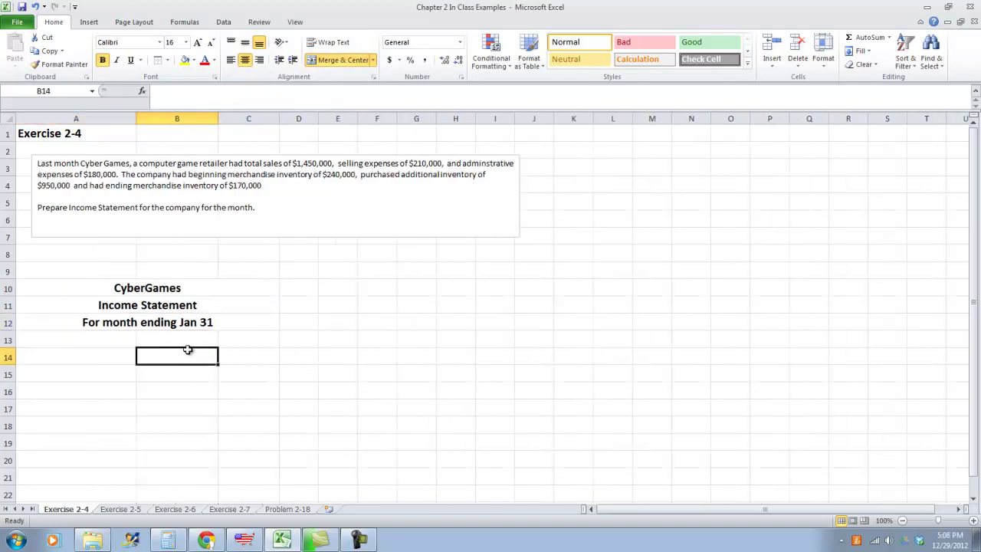
Enter Sales, Cost of goods sold: and Beginning Merchandise Inventory in A14:A16, then AutoFit column A
click(88, 361)
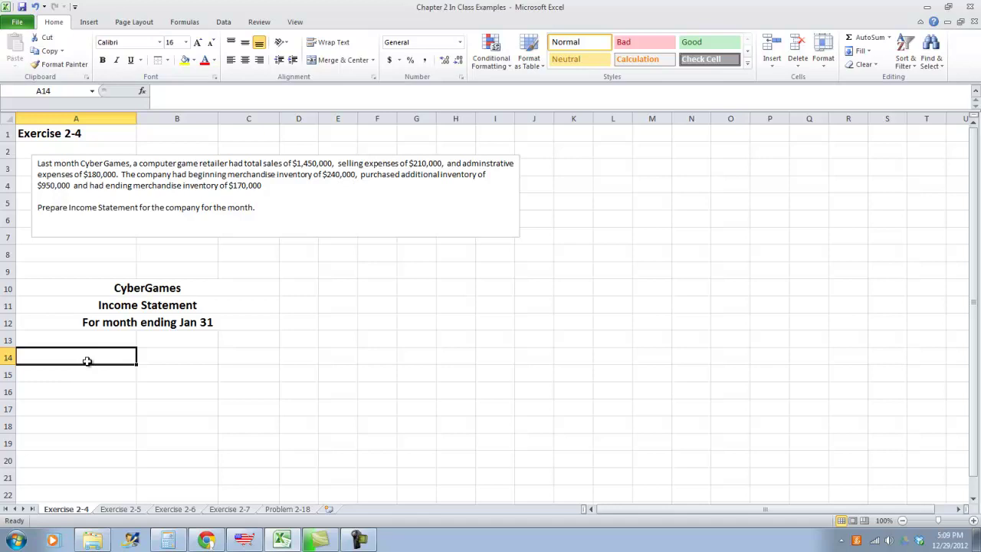
text(Sa)
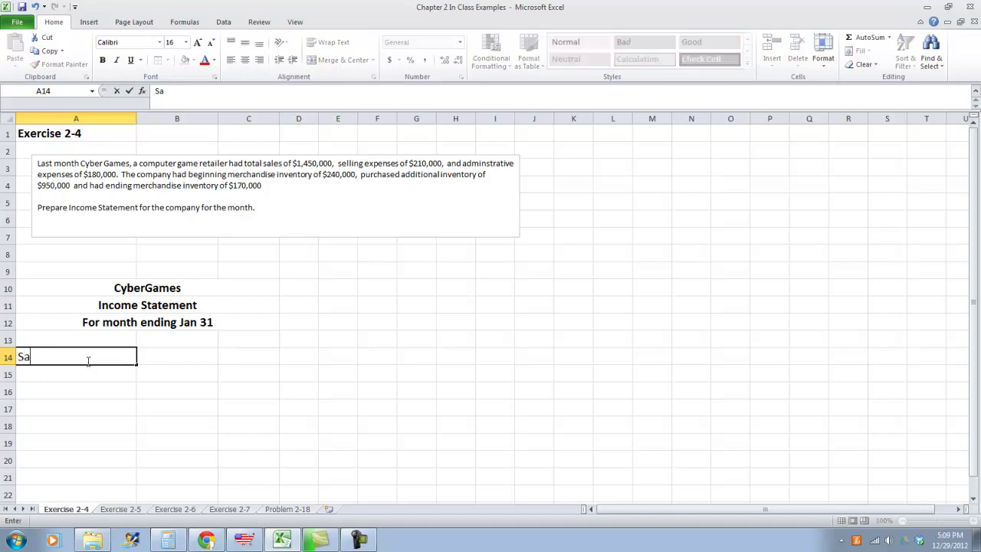
text(les)
key(Return)
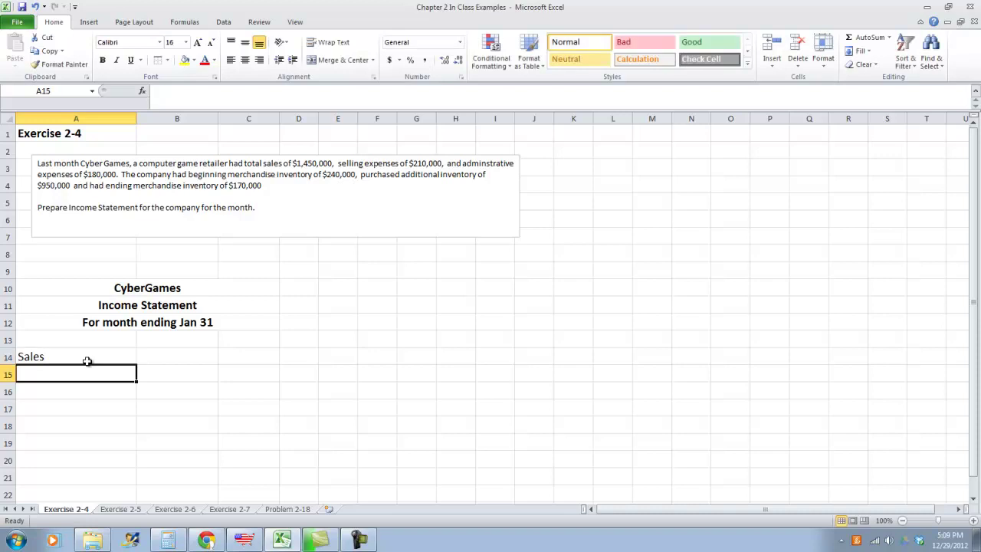
text(Cos)
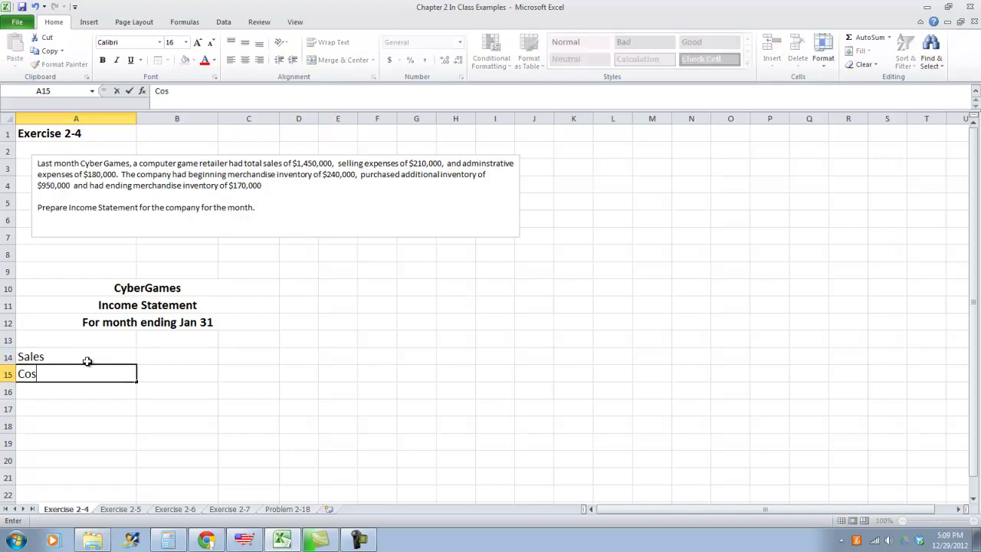
text(t of goods sold)
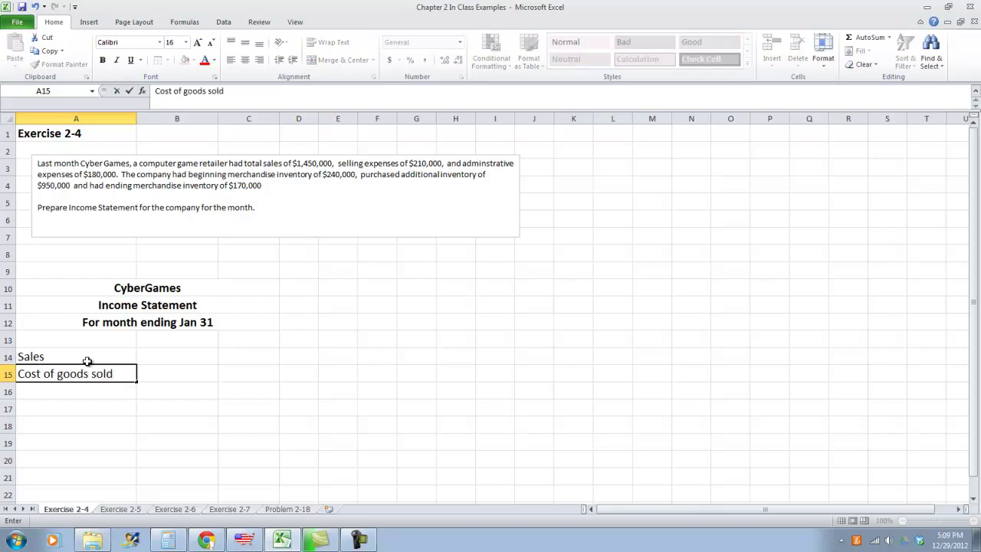
text(:)
key(Return)
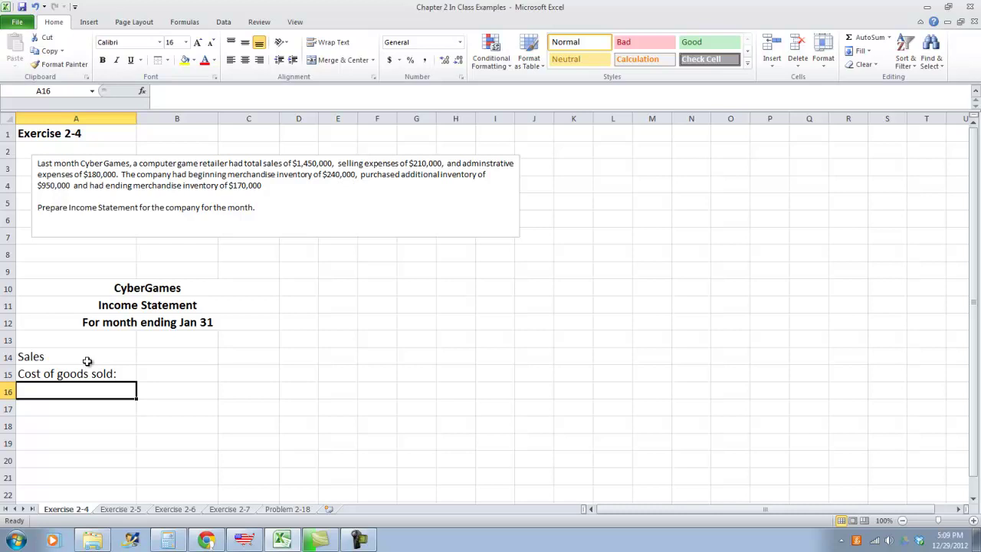
text(Beginning )
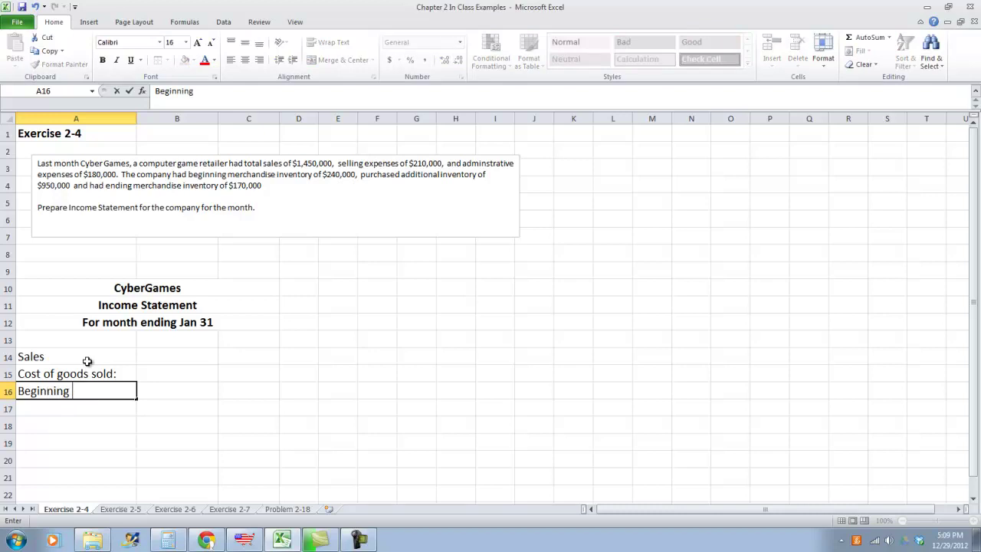
text(Merchandise Invent)
key(BackSpace)
text(ntory)
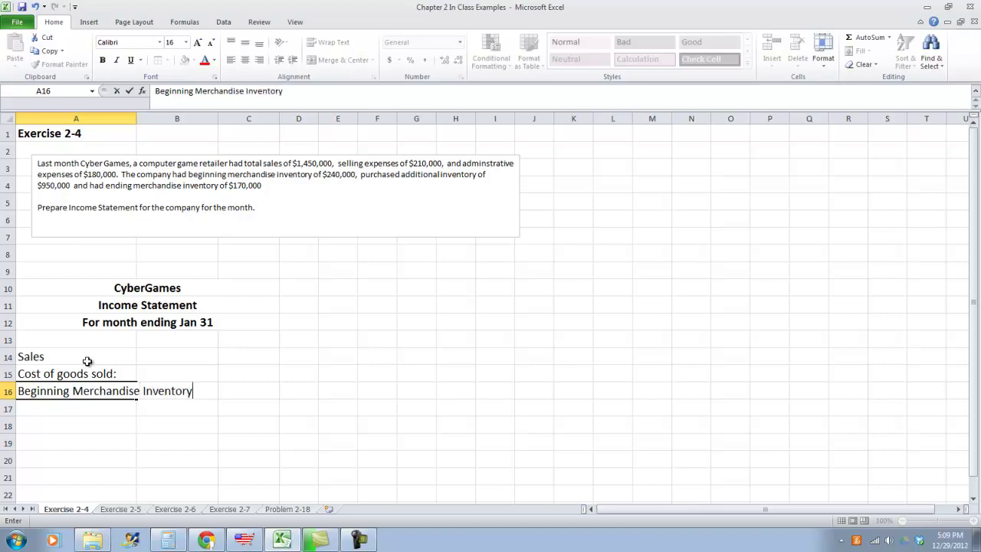
key(Tab)
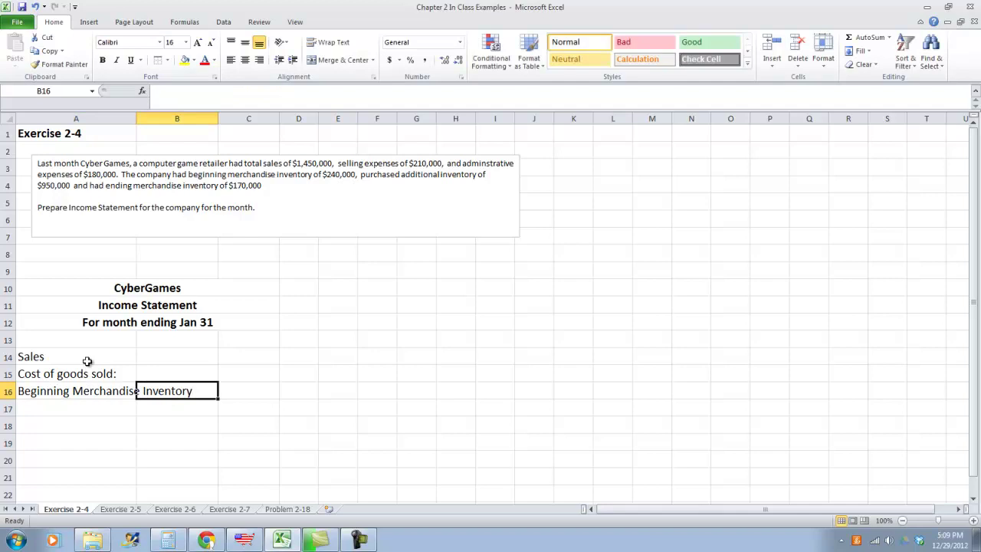
double_click(137, 118)
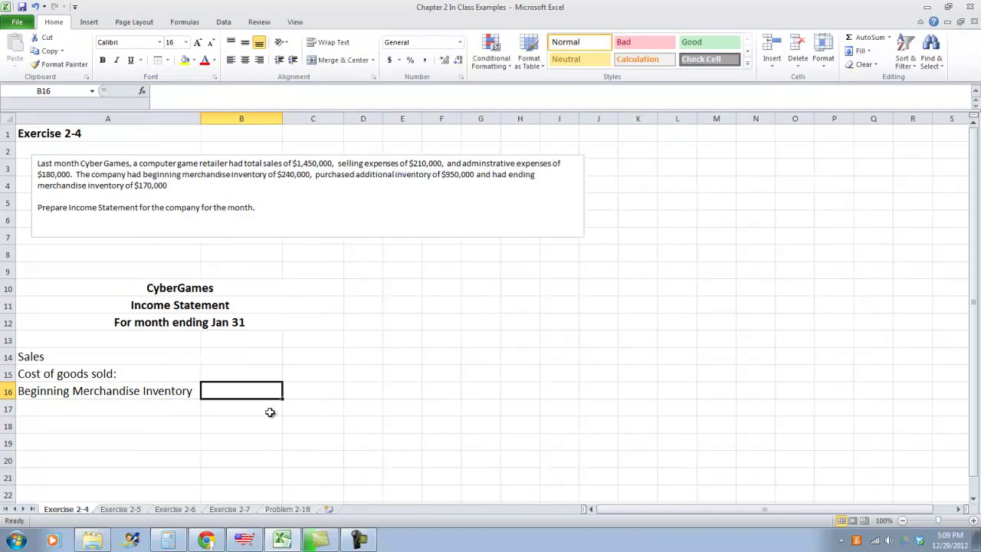
Enter Add: Purchases, Goods Available for Sale and Less: Ending Merchandising Inventory in A17:A19
click(131, 408)
text(Add: Purchases)
key(Return)
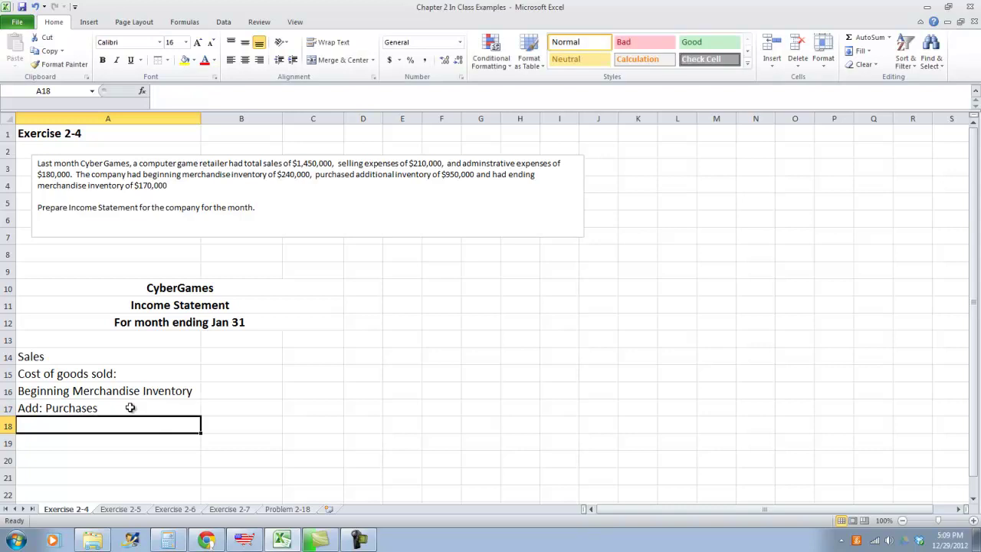
text(Goods Avi)
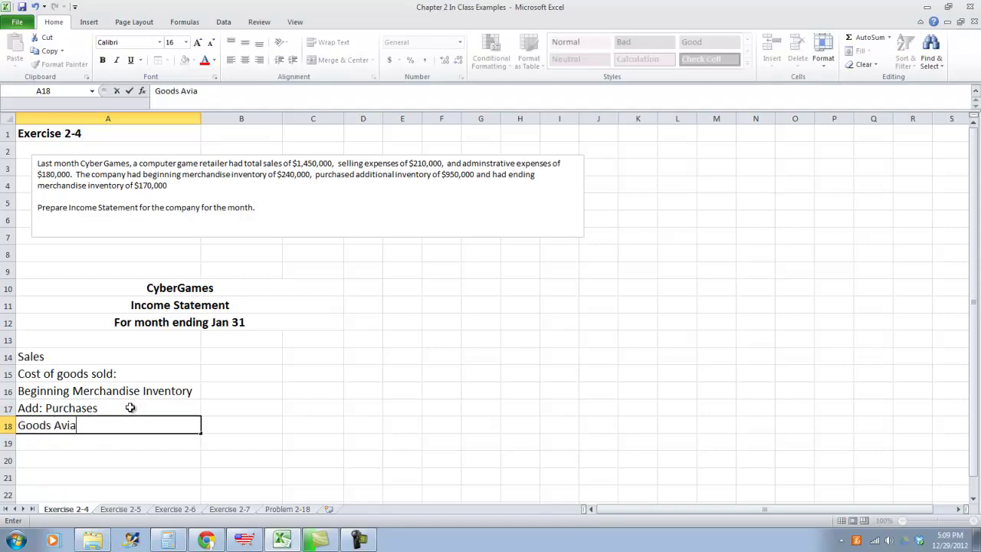
key(BackSpace)
text(ailable for Sale)
key(Return)
text(Less: Ending Merch)
key(BackSpace)
text(chandising Inventory)
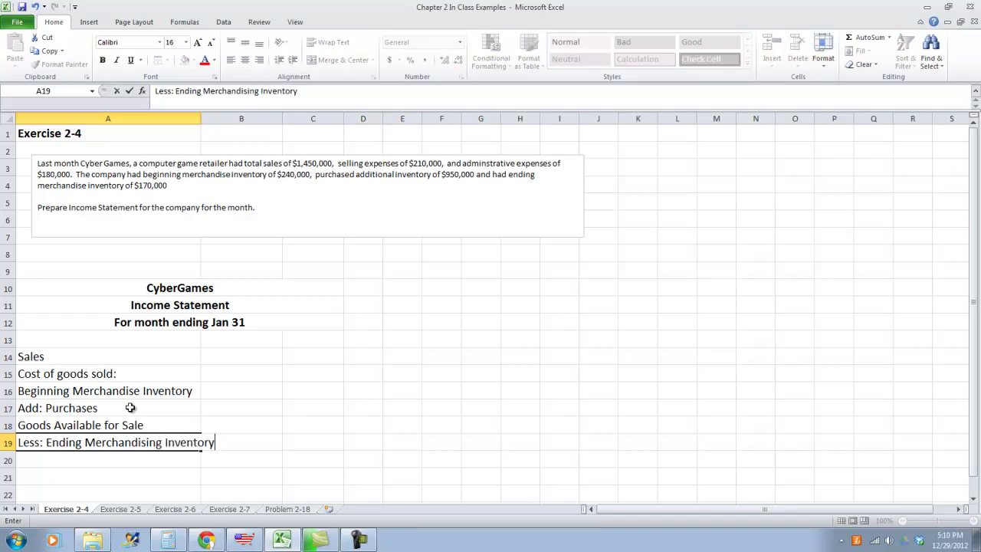
key(Return)
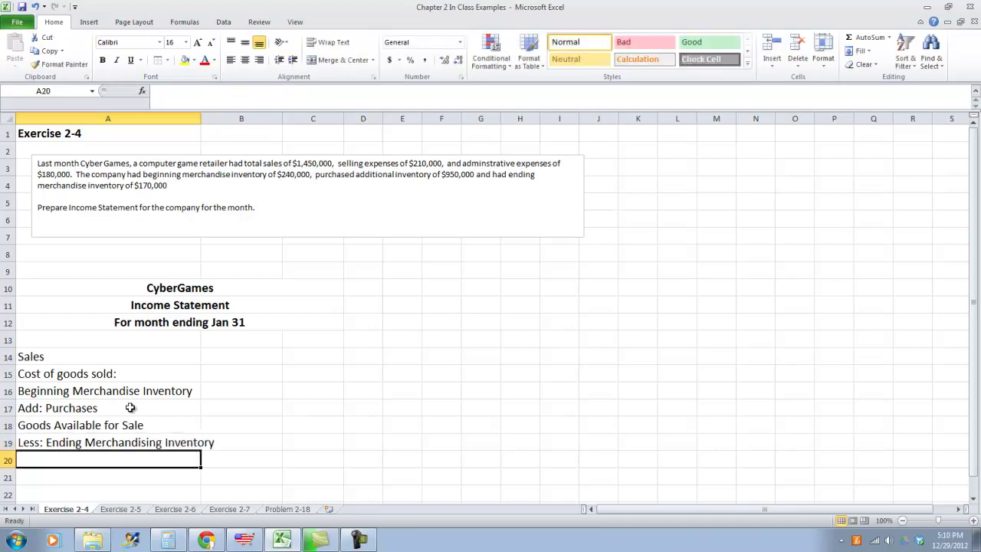
Add the Gross Margin and Less: Selling & Admin Costs labels in A20:A21
text(Gross)
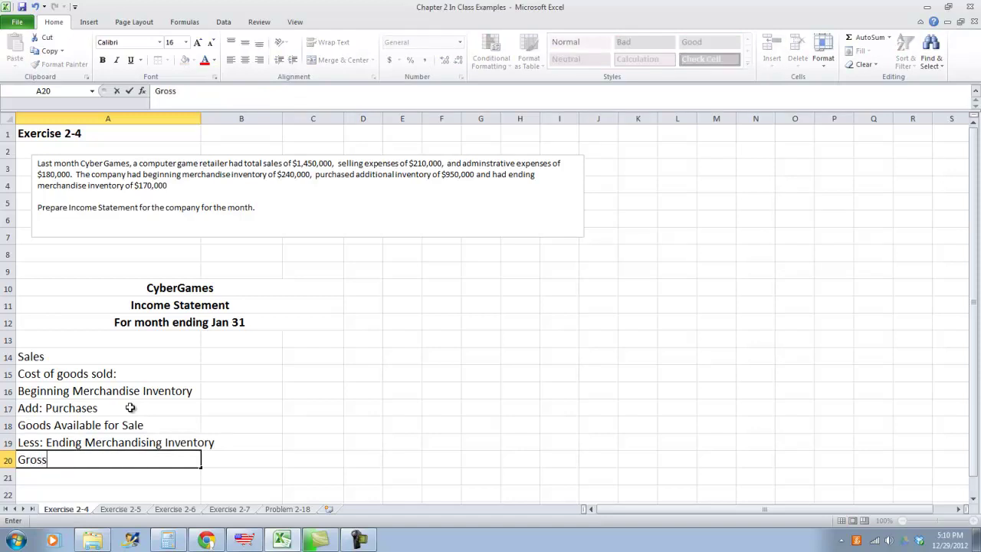
text( Margin)
key(Return)
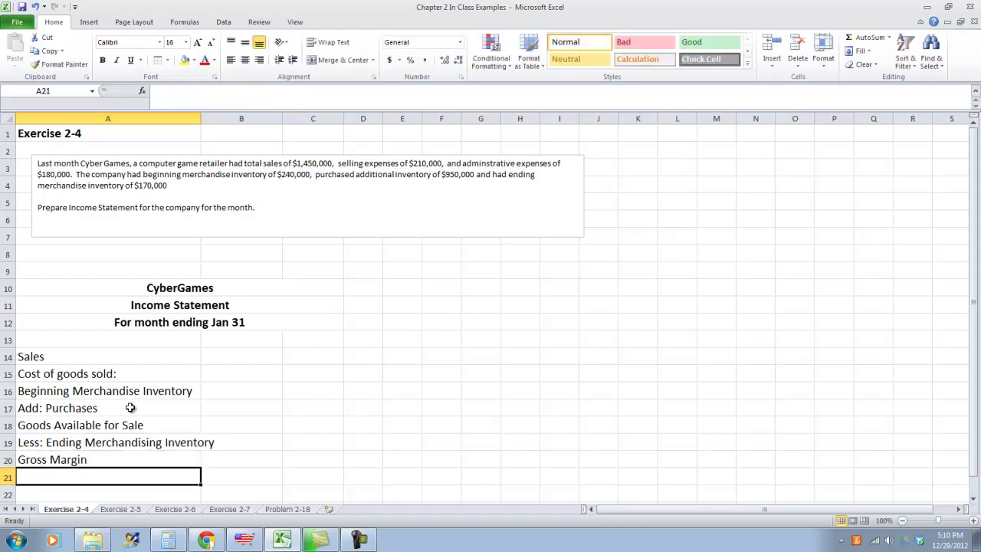
text(Net)
key(BackSpace)
key(BackSpace)
key(BackSpace)
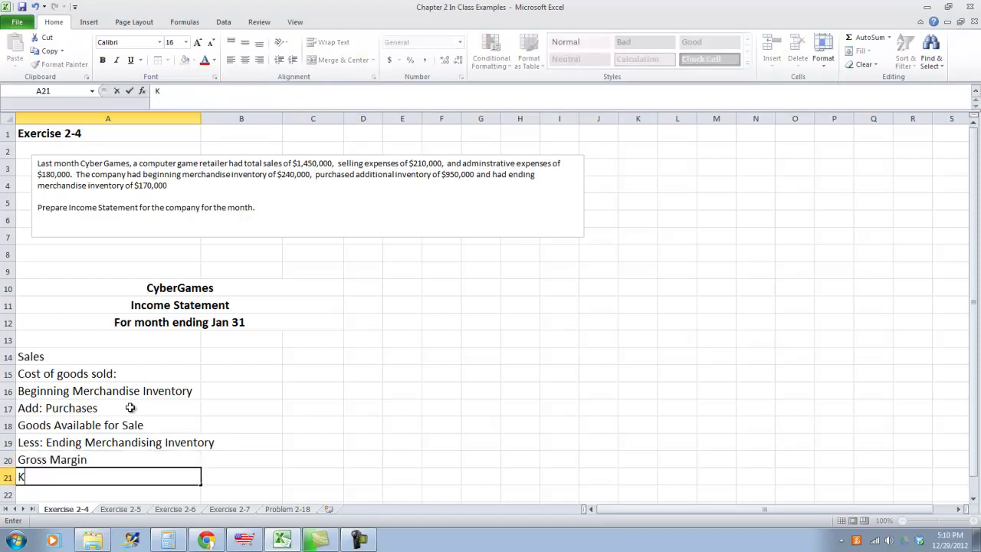
text(Less )
text(: S)
text(ellk)
key(BackSpace)
key(BackSpace)
text(lli)
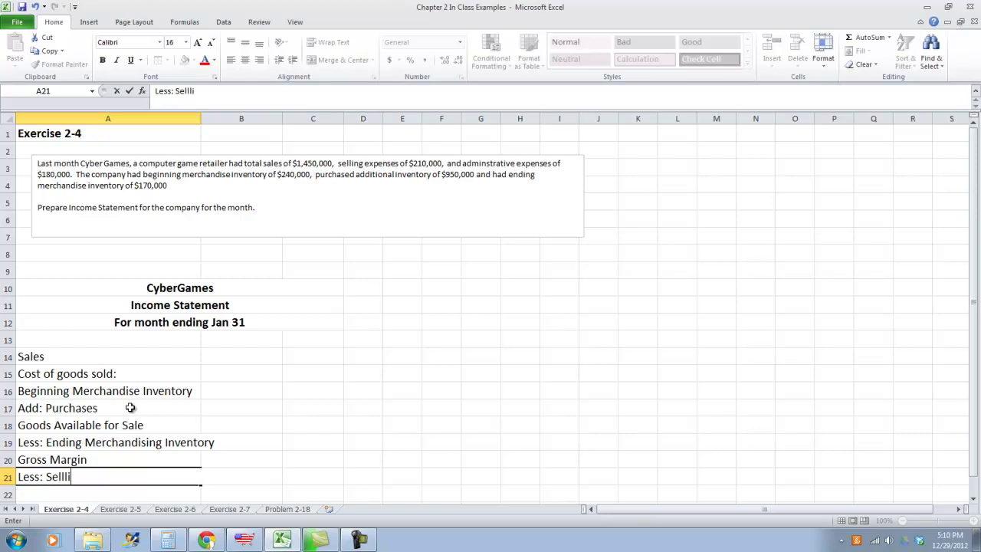
key(BackSpace)
key(BackSpace)
text(u)
key(BackSpace)
text(ing & Admin Costs)
key(Return)
Add Selling Cost, Administrative Costs and Net Operating Income in A22:A24, widening column A
text(Selling Co)
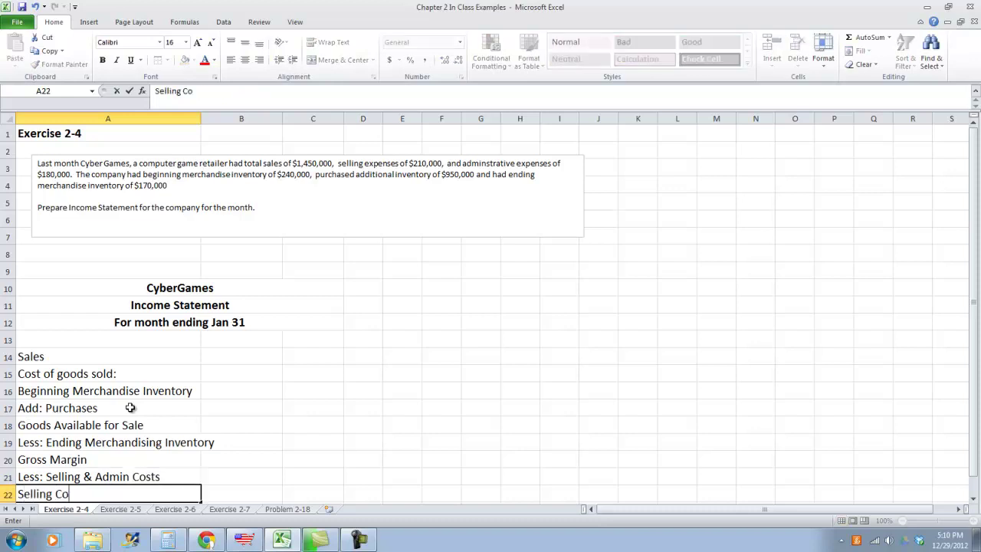
text(st)
key(Return)
text(Administrative Costs)
key(Return)
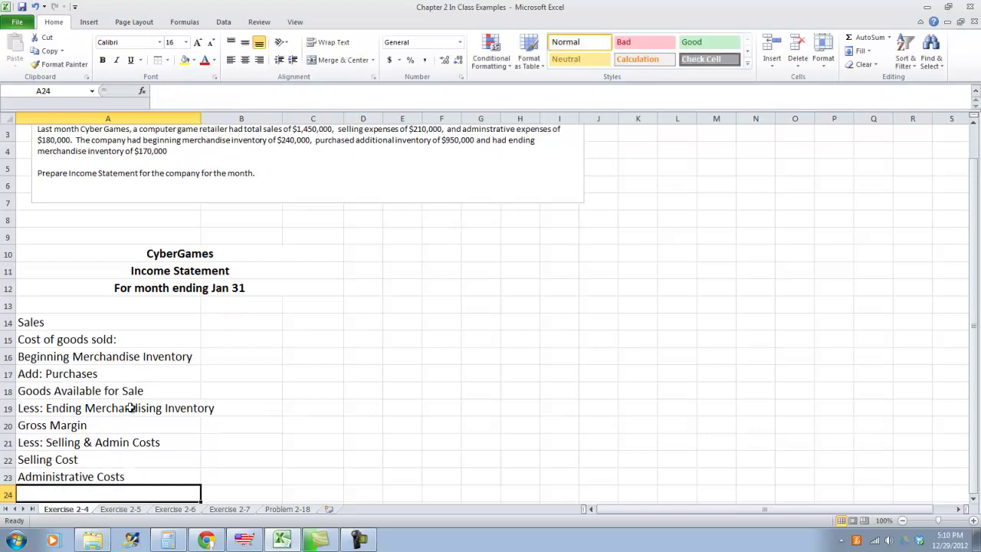
text(Net Oper)
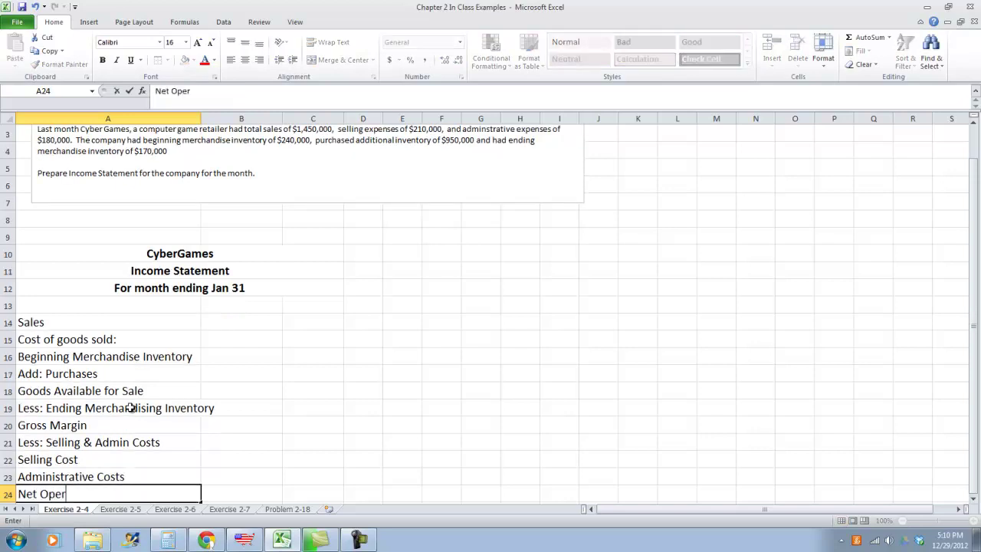
text(ting)
key(BackSpace)
key(BackSpace)
key(BackSpace)
key(BackSpace)
key(BackSpace)
text(a)
key(BackSpace)
text(rating Income)
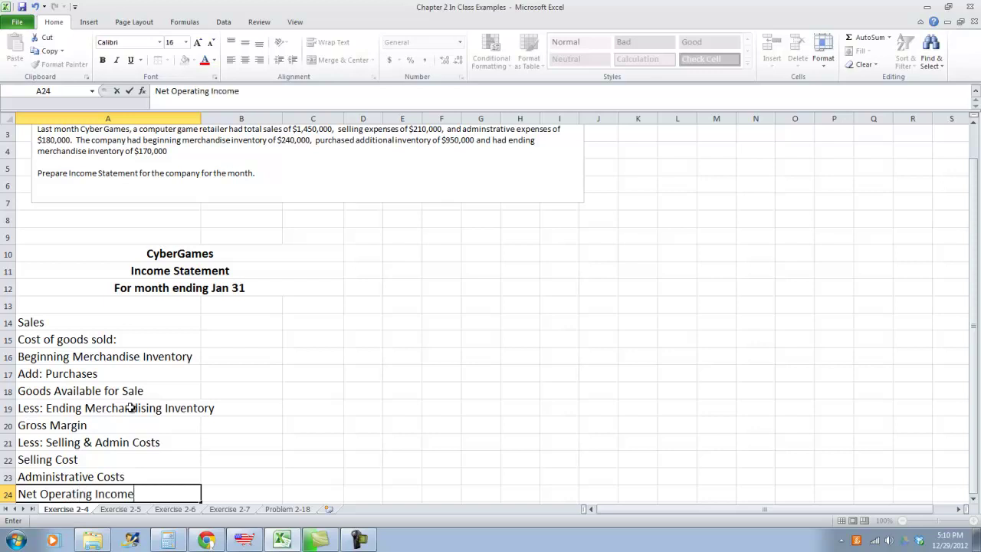
key(Tab)
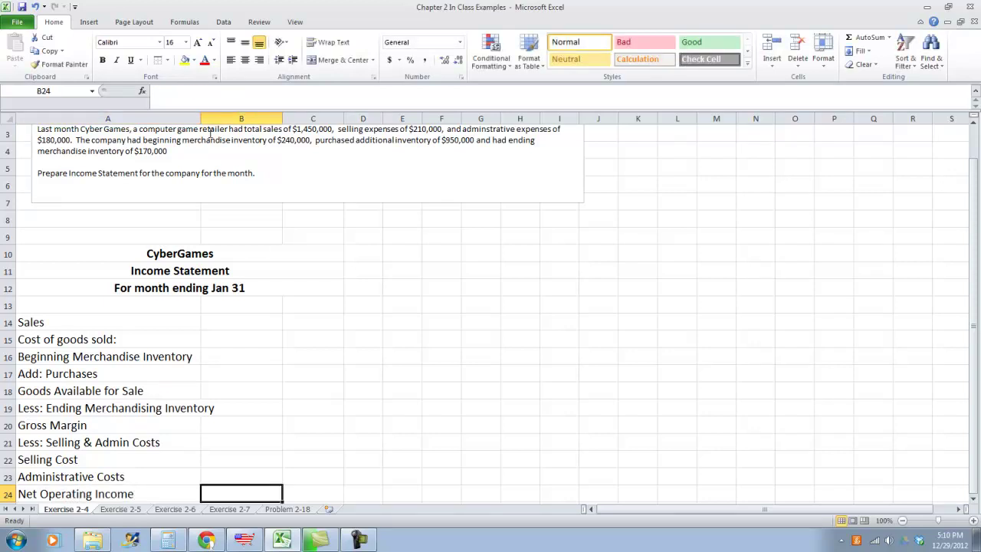
drag(204, 118, 230, 114)
drag(229, 113, 243, 113)
click(282, 327)
Enter 1450000 as Sales in C14 and apply Accounting format to columns B and C
click(342, 322)
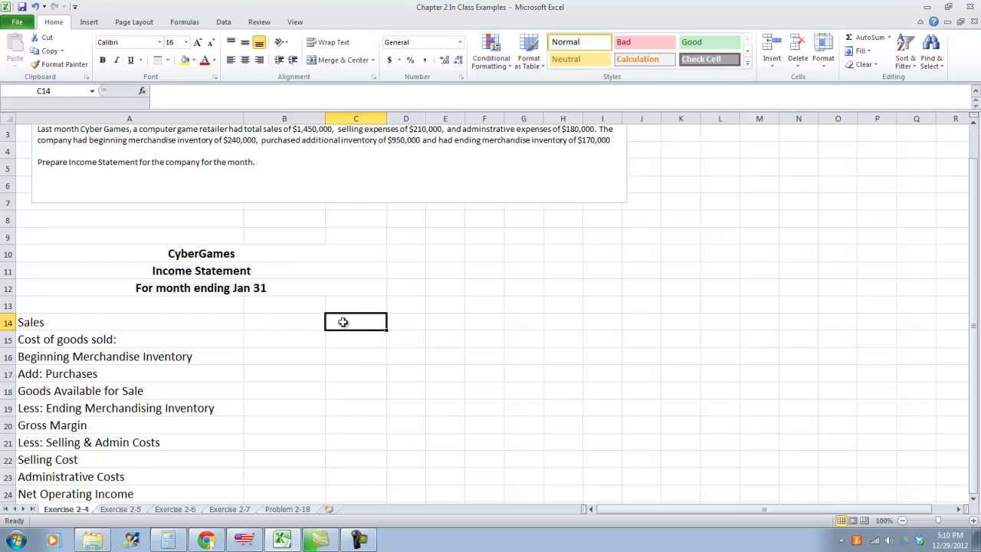
text(1450000)
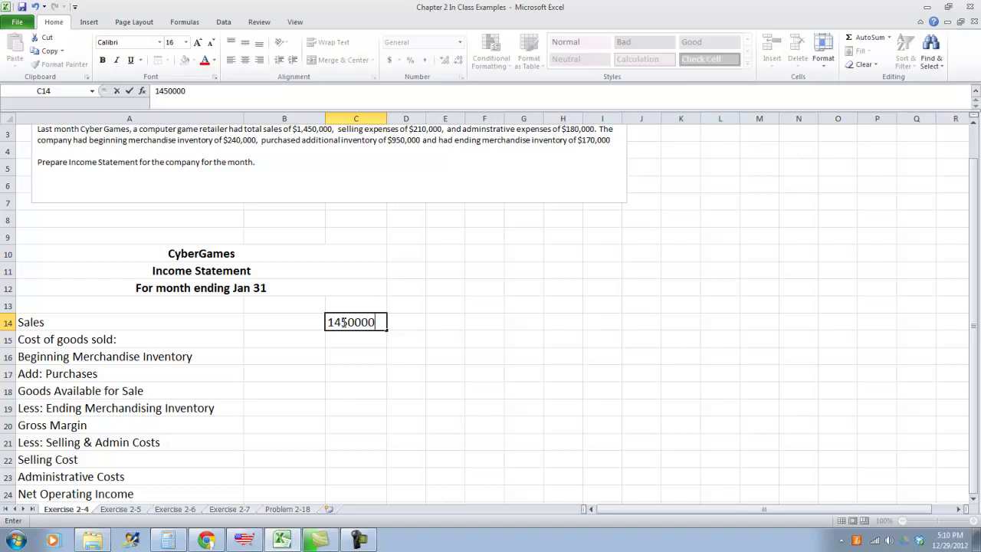
key(Return)
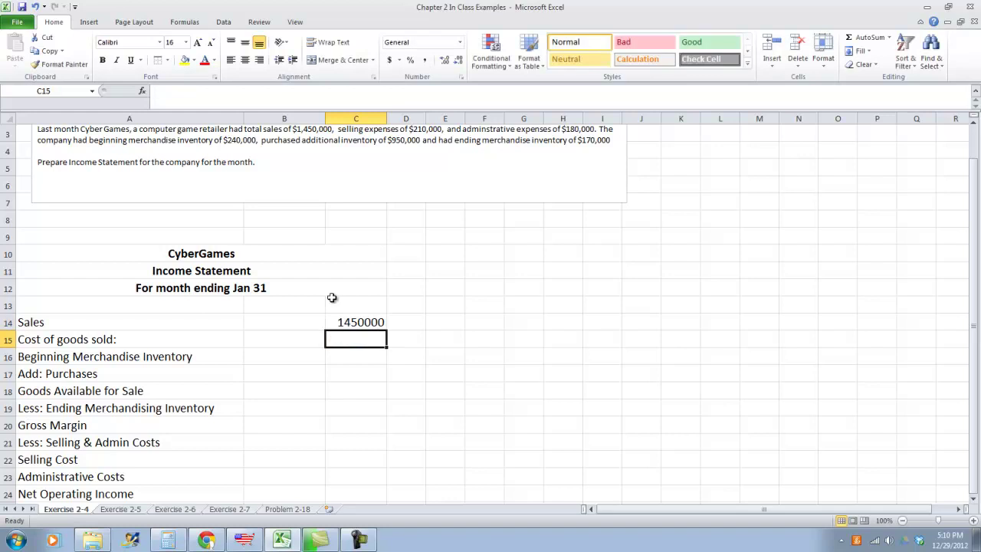
drag(299, 118, 357, 115)
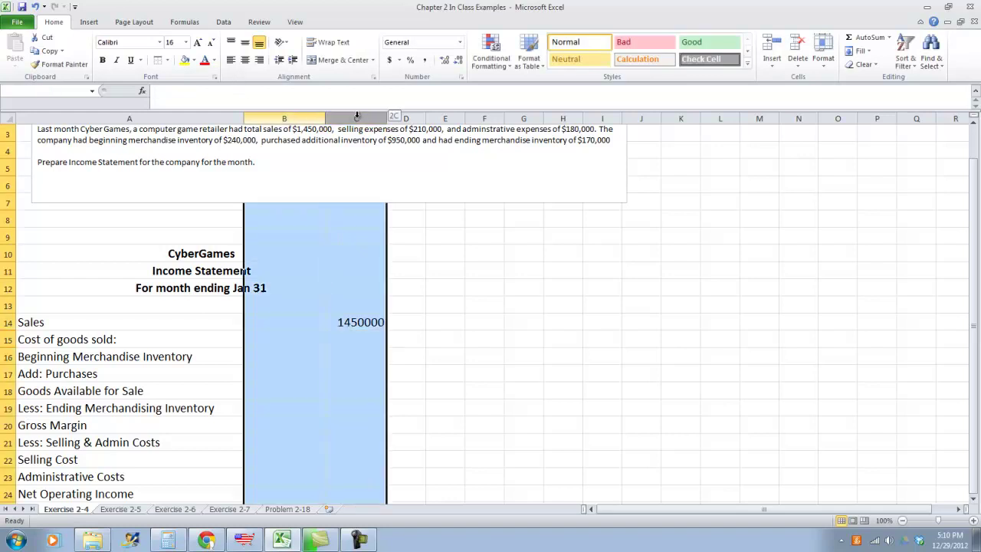
click(389, 59)
click(410, 391)
Widen column C to show $1,450,000.00 and enter beginning inventory 240000 in B16
drag(387, 119, 417, 119)
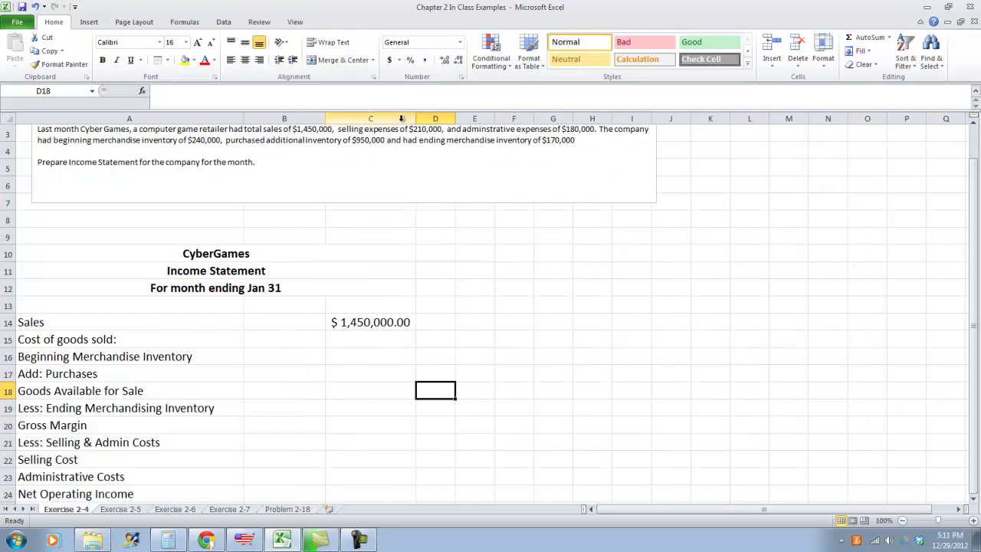
click(358, 344)
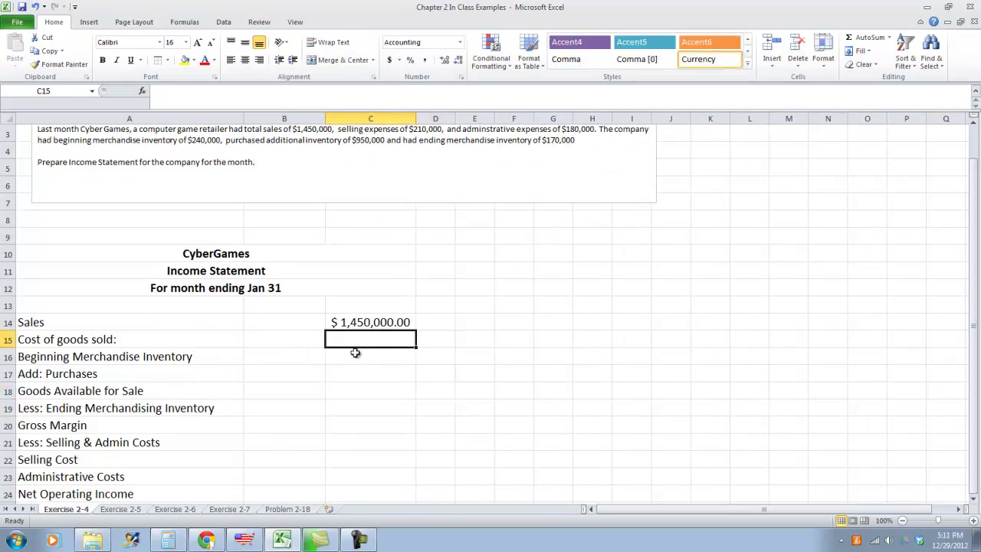
key(Down)
key(Left)
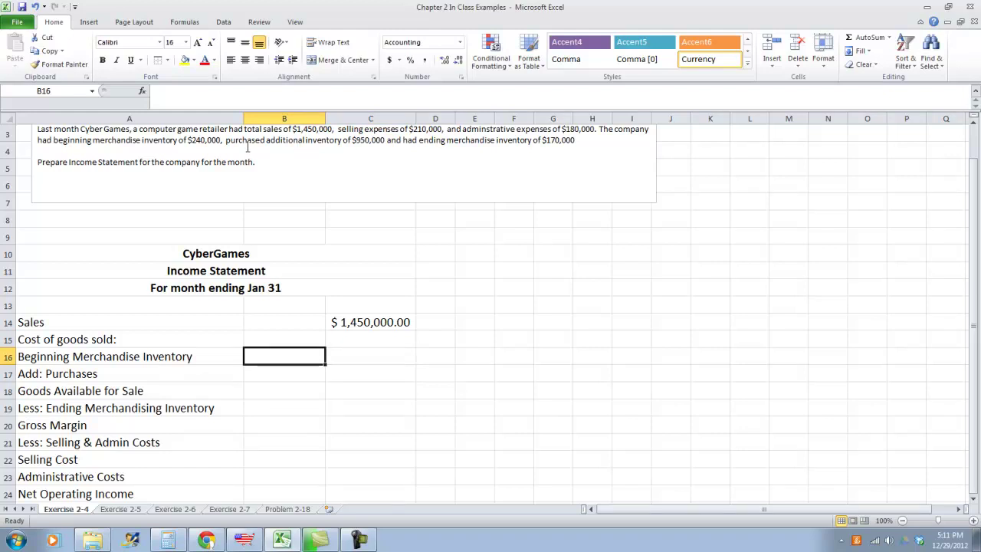
click(187, 140)
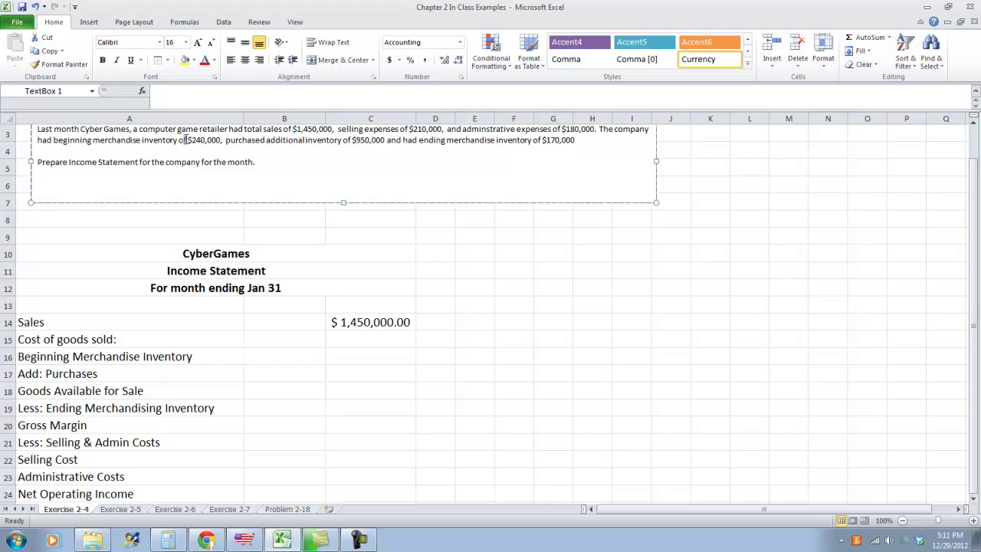
drag(187, 140, 222, 141)
click(274, 340)
key(Down)
text(240000)
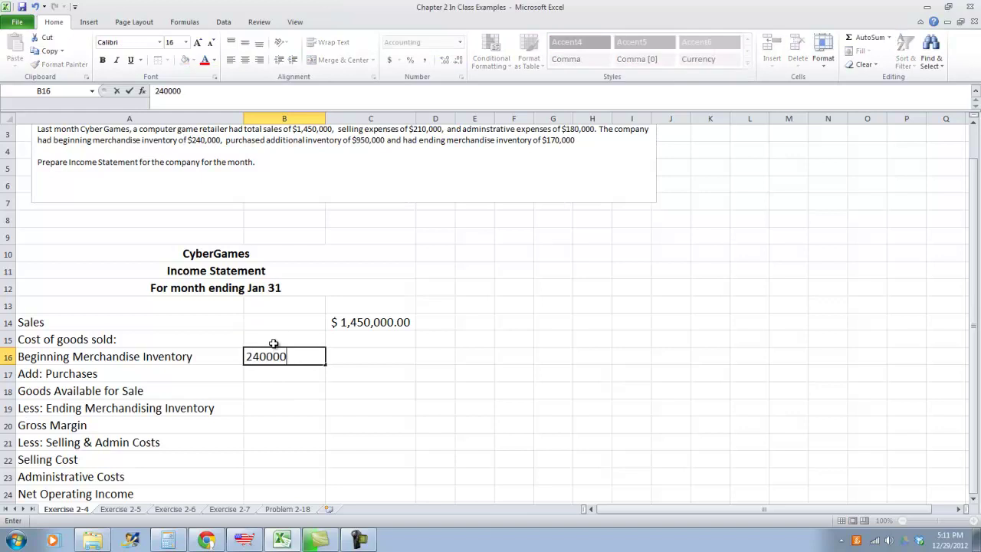
key(Return)
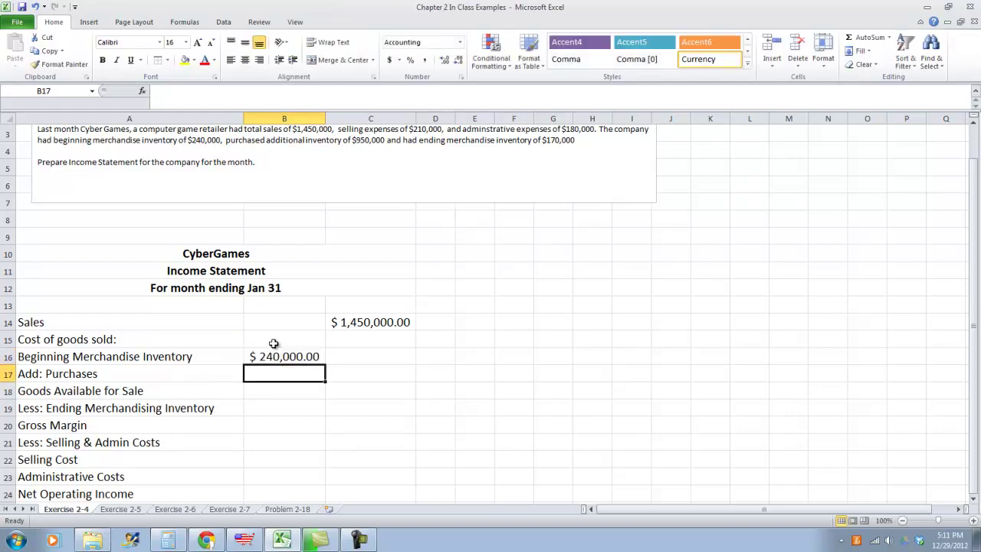
Enter purchases of 950000 in B17
click(319, 143)
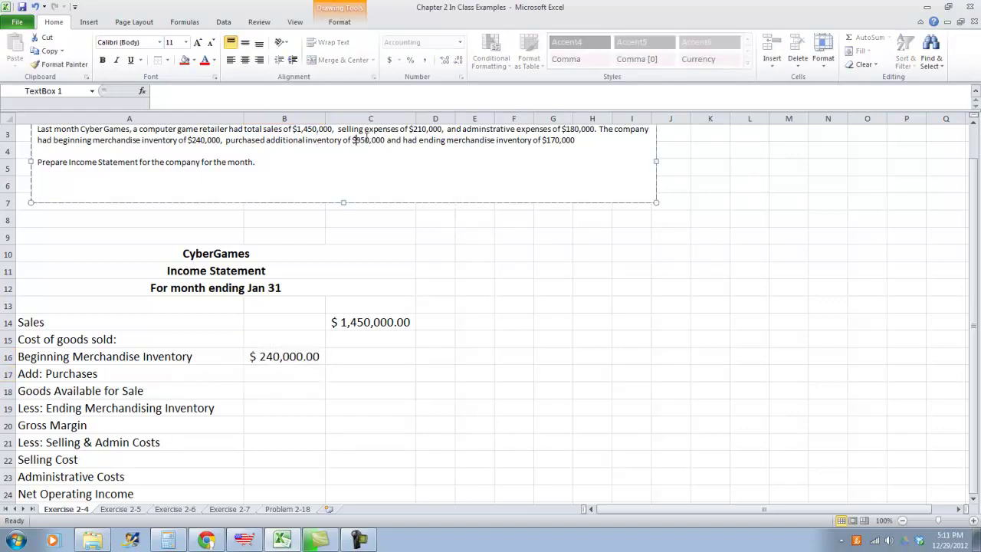
click(286, 374)
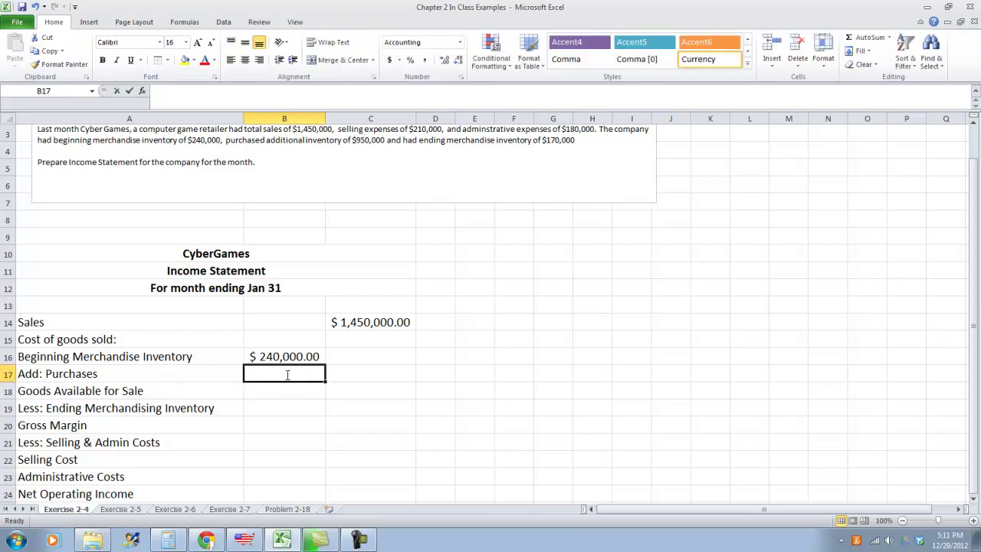
text(950000)
key(Return)
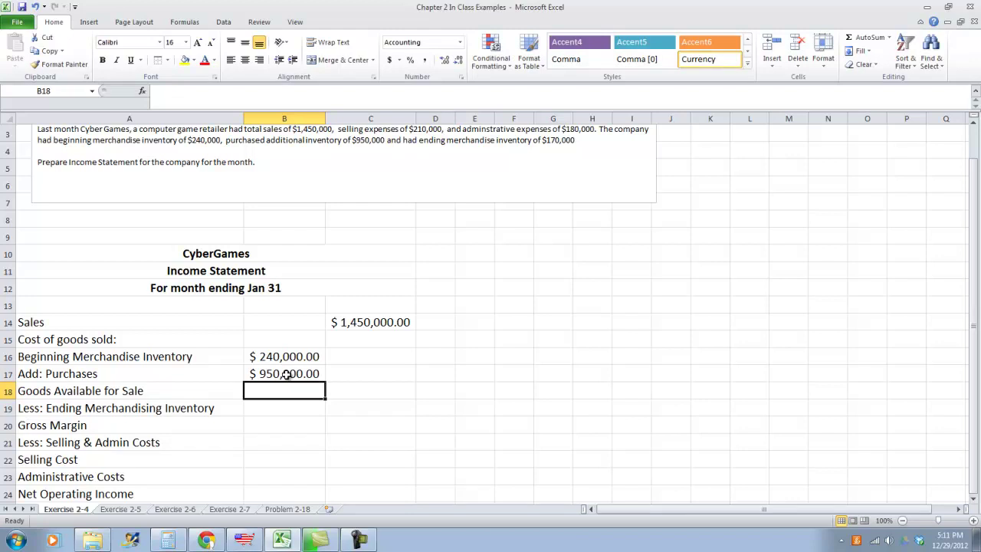
Total B16:B17 with =SUM in B18 ($1,190,000.00), widen column B, and add a border above it
text(=)
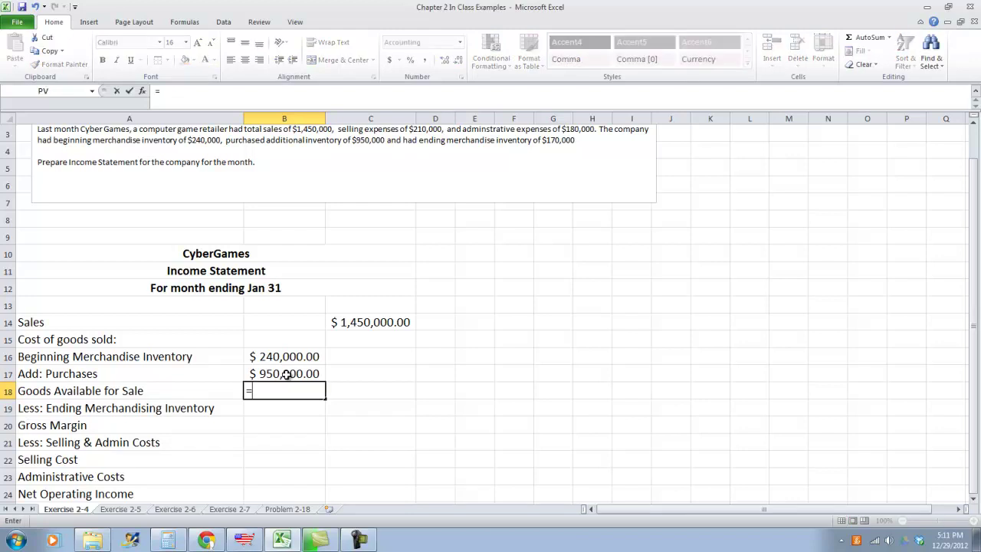
text(SUM()
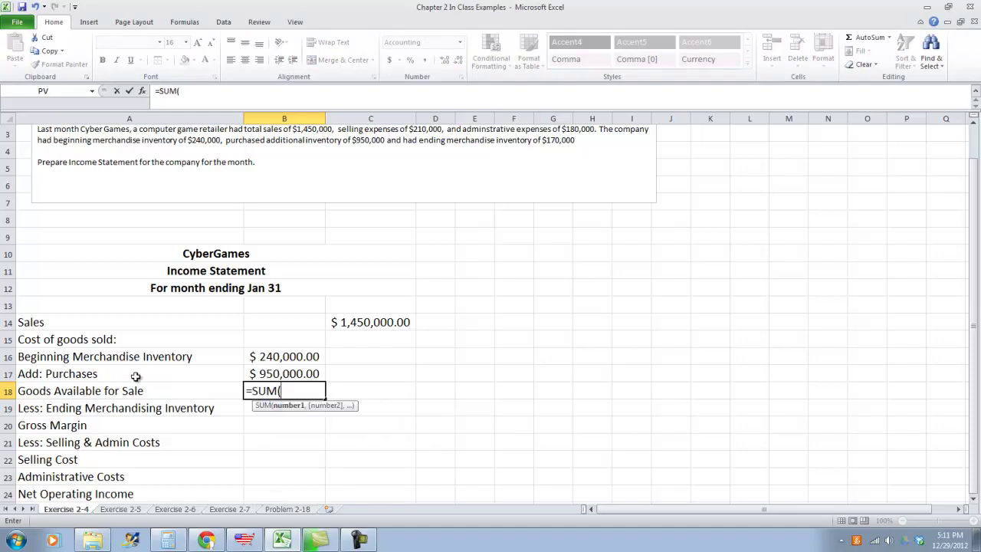
drag(298, 357, 287, 375)
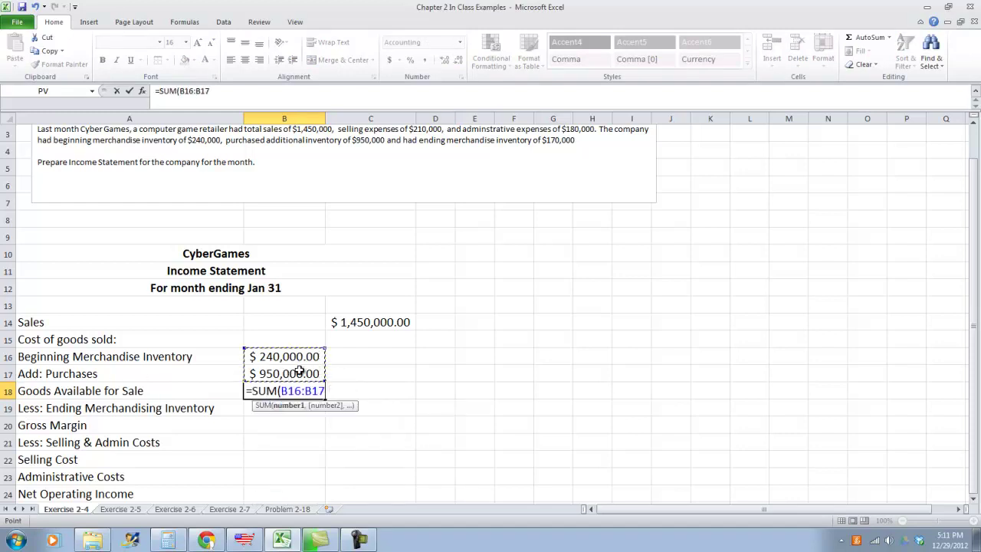
key(Tab)
drag(323, 121, 341, 120)
click(313, 387)
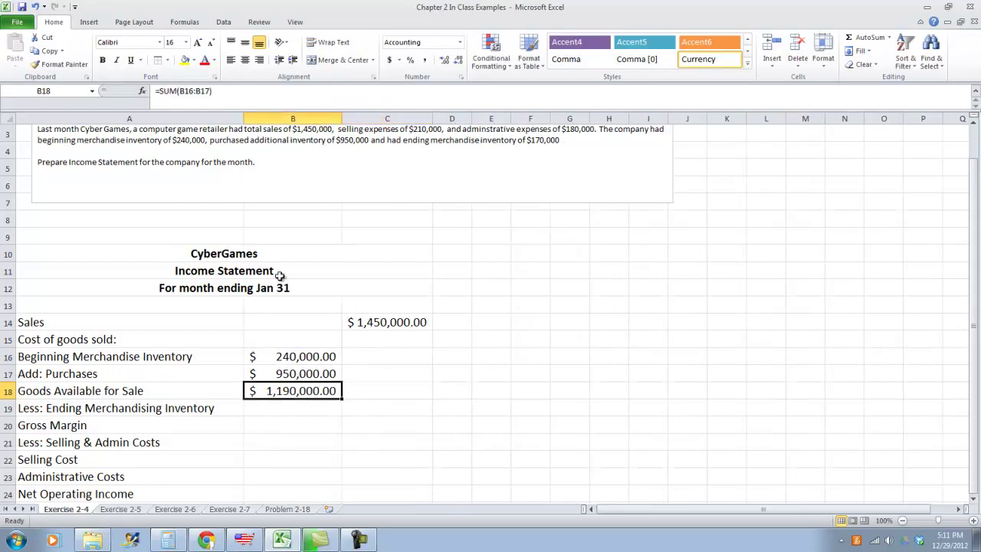
click(158, 60)
click(329, 427)
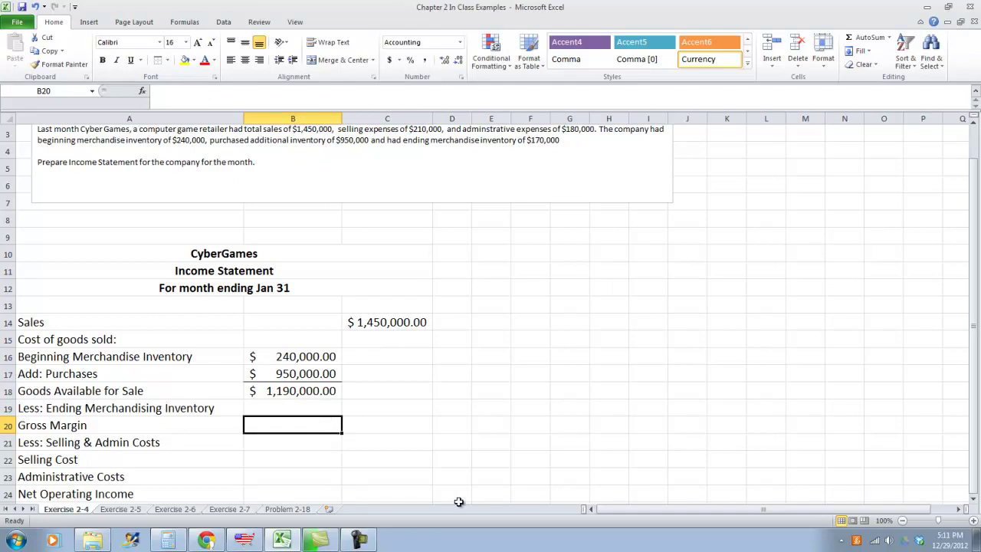
key(Up)
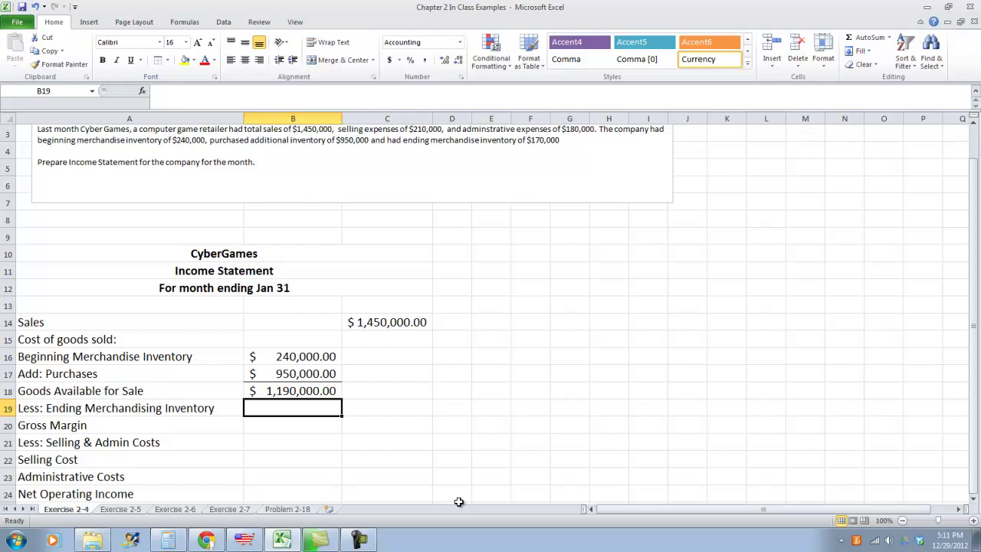
drag(404, 140, 560, 141)
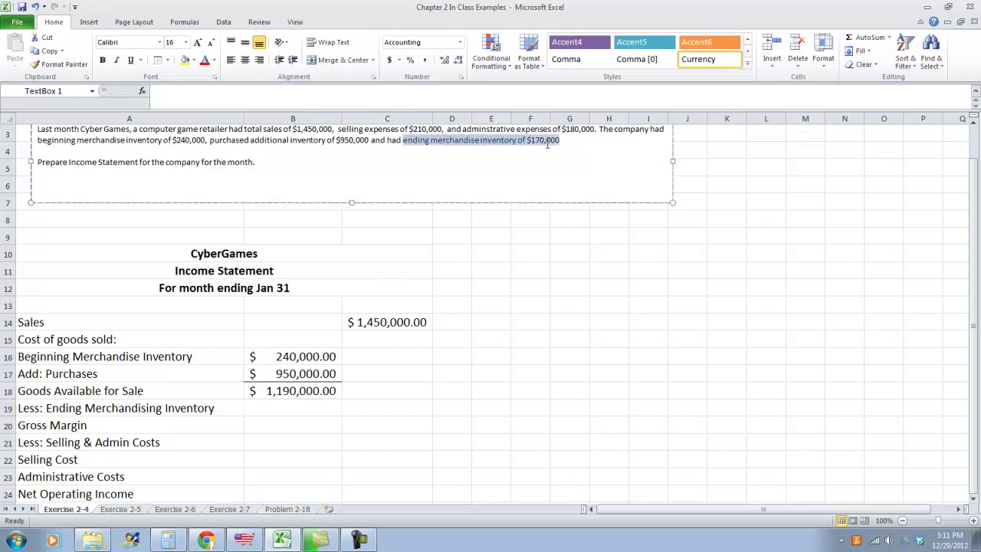
Enter ending merchandise inventory of 170,000 in B19
click(288, 413)
text(170,00)
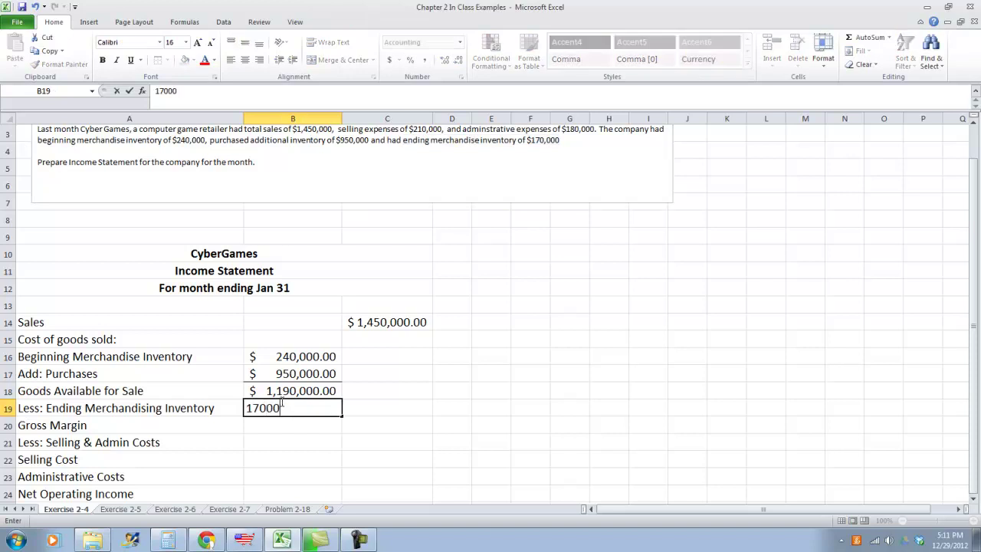
text(0)
key(Return)
Calculate cost of goods sold in C19 as =B18-B19, giving $1,020,000.00
key(Up)
key(Right)
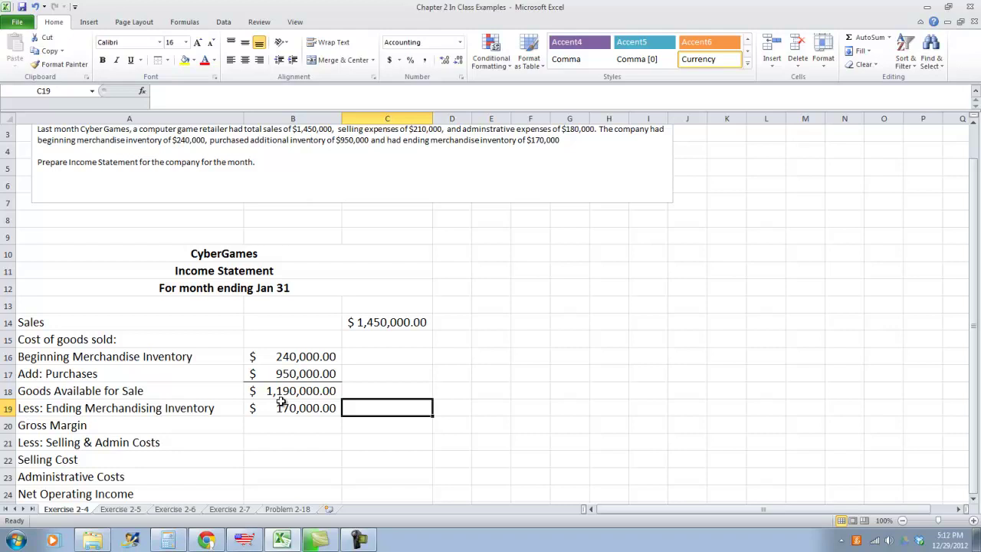
text(=)
click(272, 390)
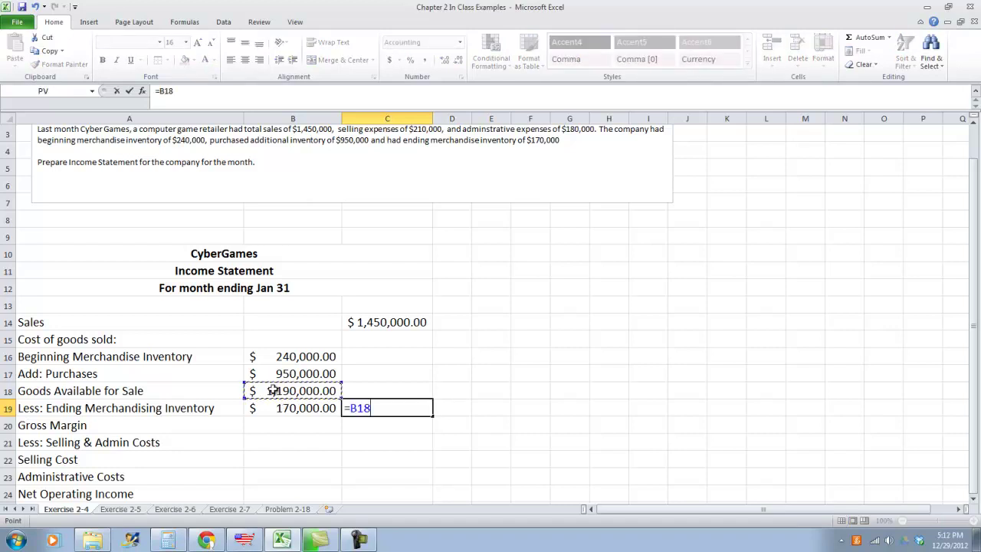
text(-)
click(285, 407)
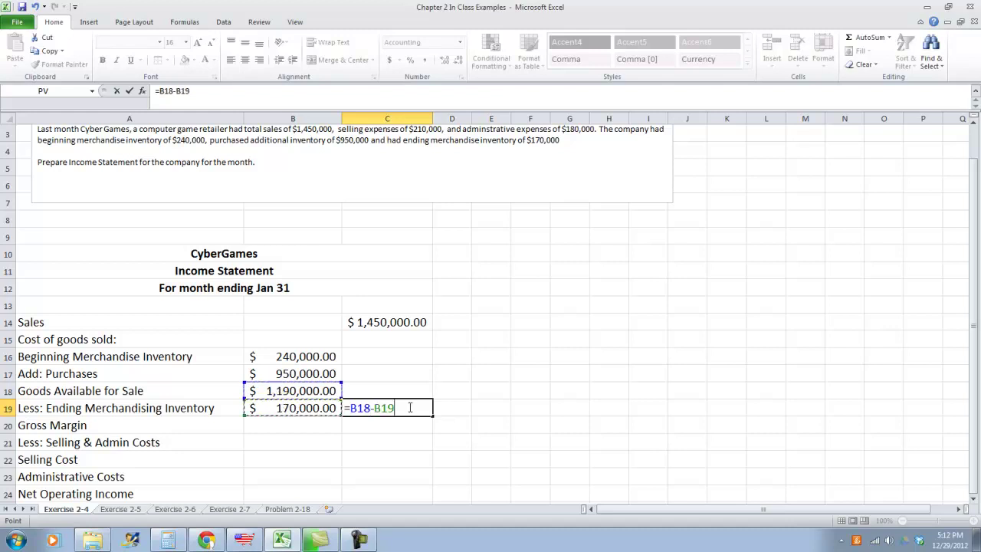
key(Return)
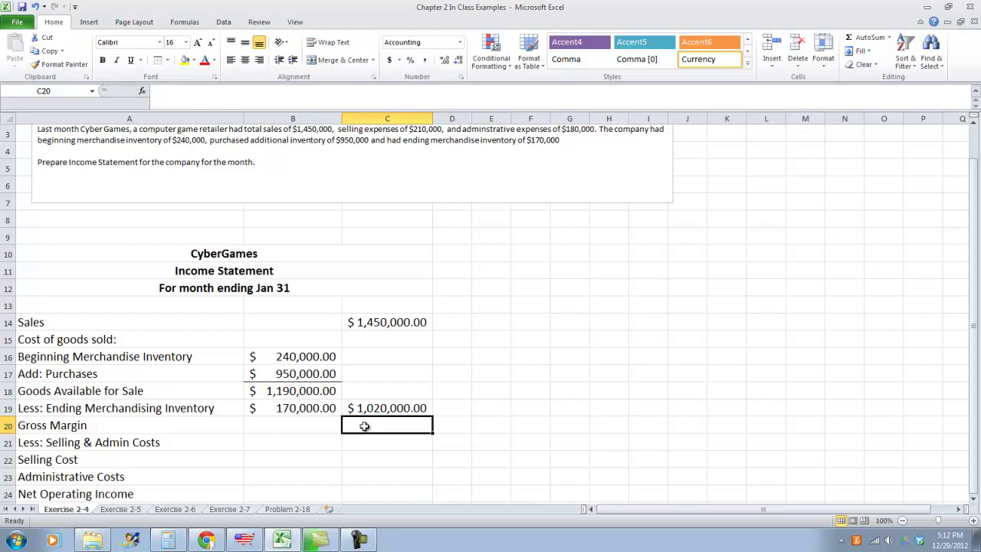
Enter =C14-C19 in C20 for a Gross Margin of $430,000.00, ruled off above
text(=)
click(401, 322)
text(-)
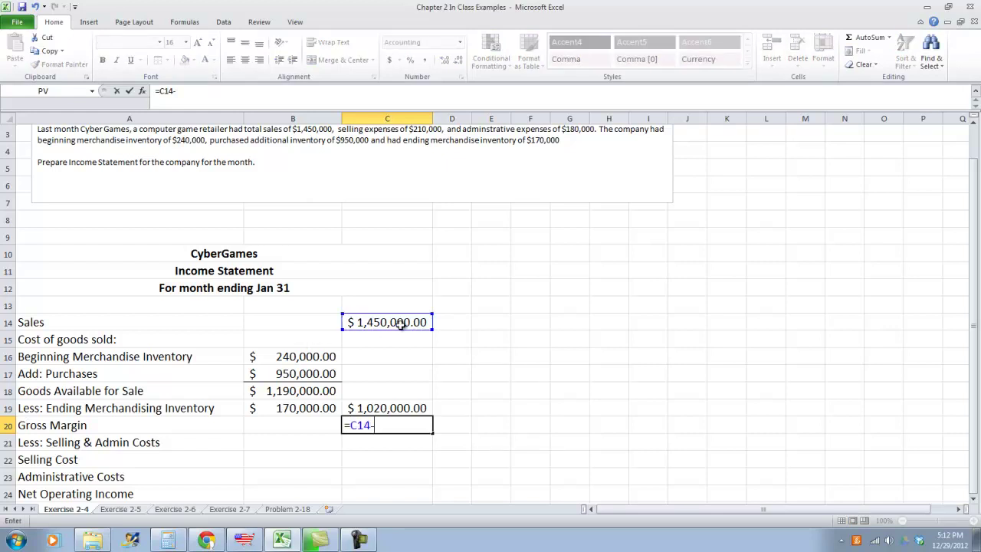
click(383, 407)
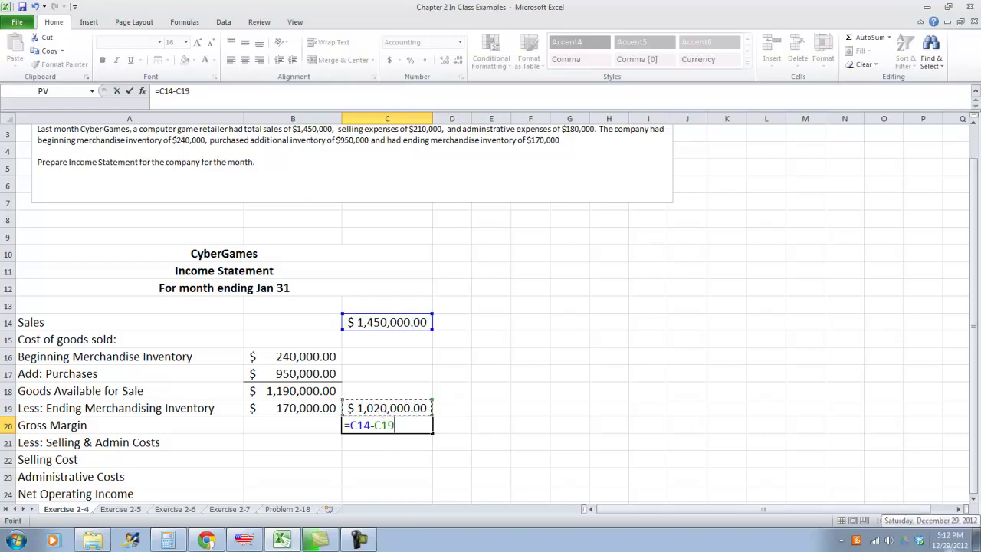
key(Return)
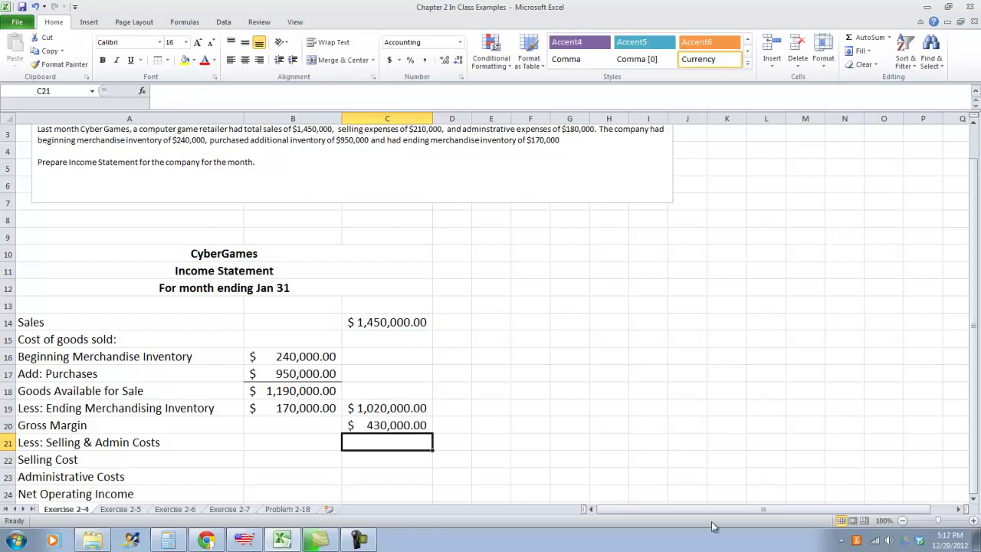
click(393, 428)
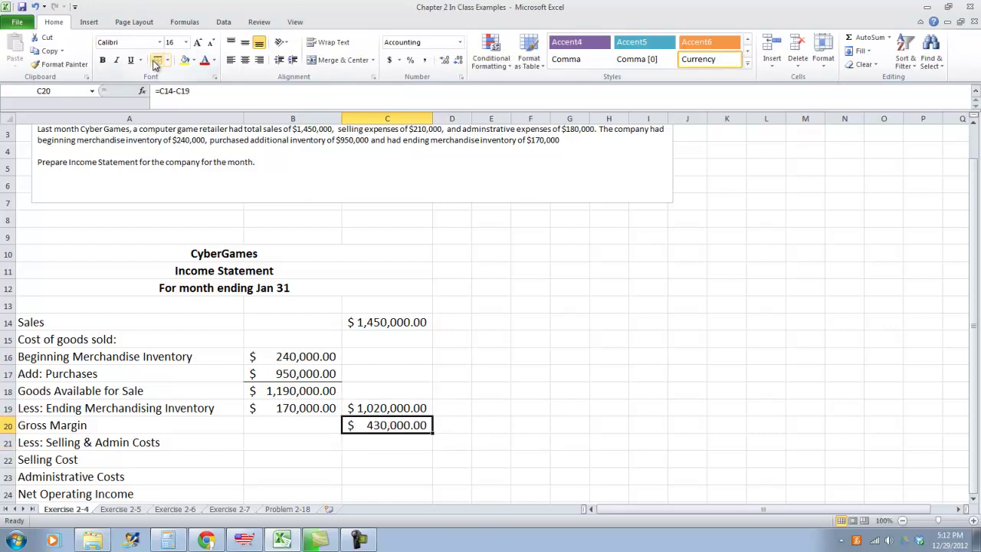
click(309, 460)
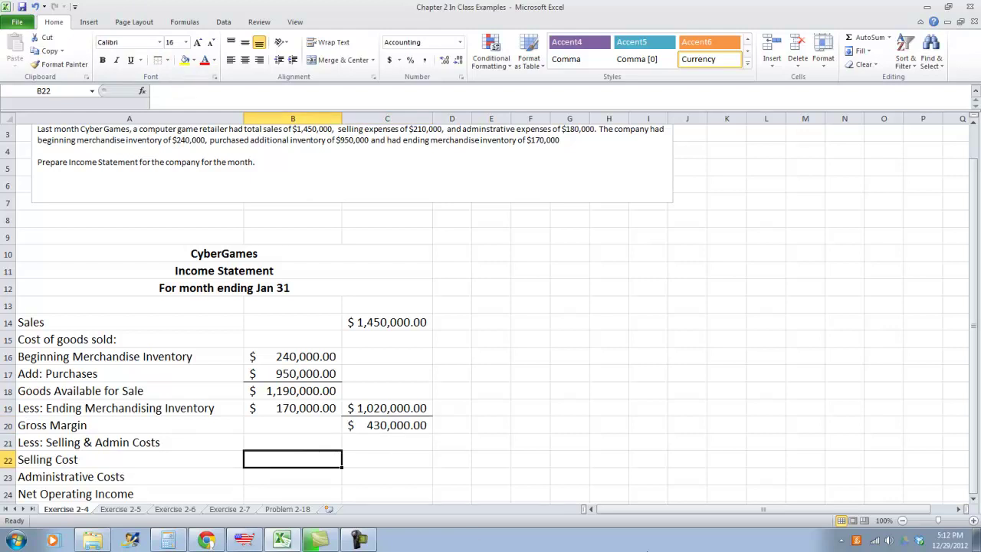
Enter Selling Cost 210000 in B22 and Administrative Costs 180,000 in B23
text(210000)
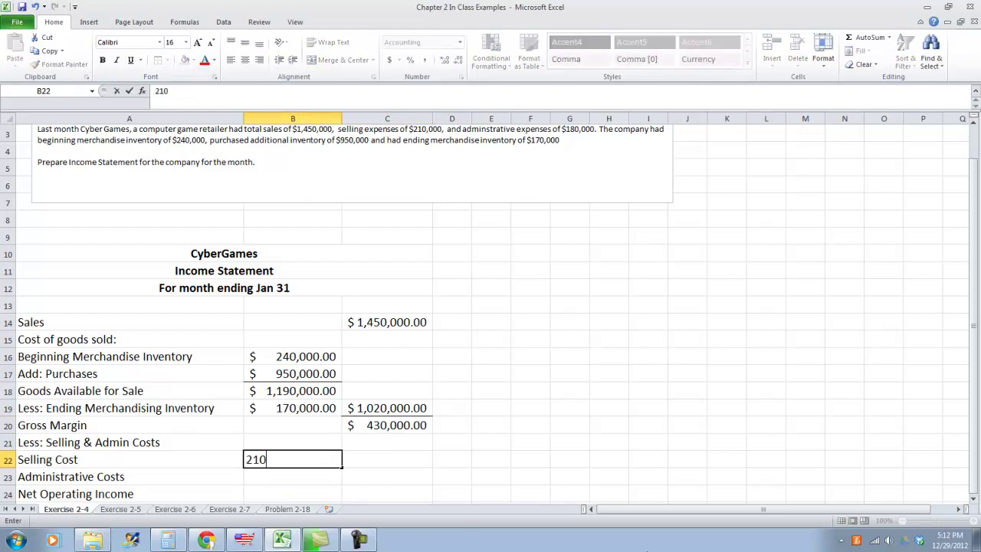
key(Return)
text(18)
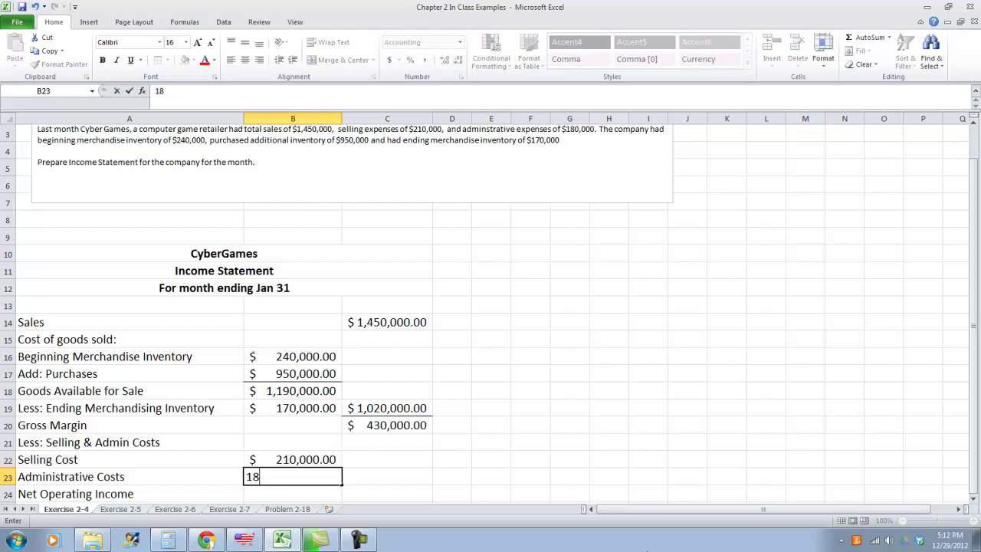
text(0,000000)
key(Return)
Total the costs with =SUM(B22:B23) in C23 ($390,000.00) and add a top border
key(Right)
key(Up)
text(=SUM()
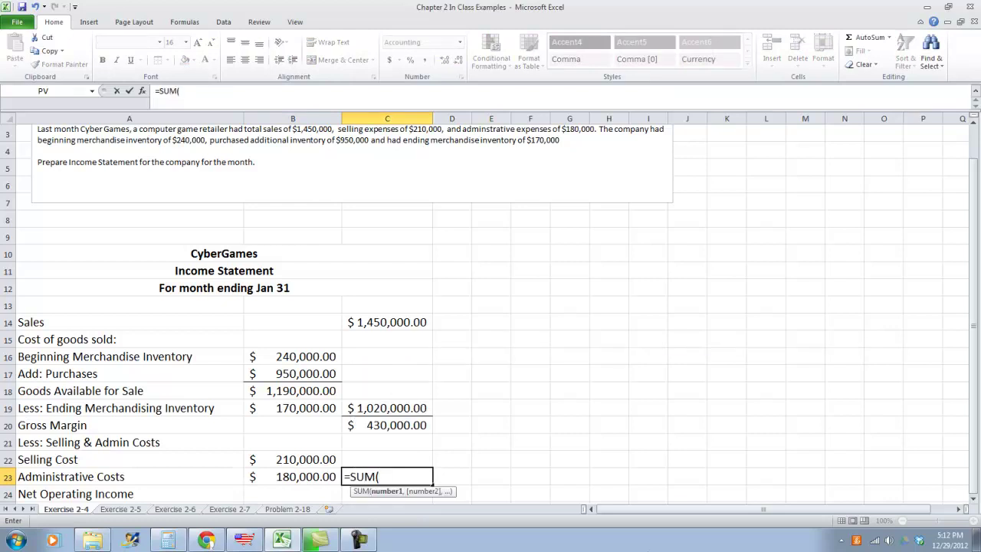
drag(325, 460, 324, 474)
key(Tab)
click(390, 477)
click(167, 64)
scroll(345, 345, down, 2)
click(384, 389)
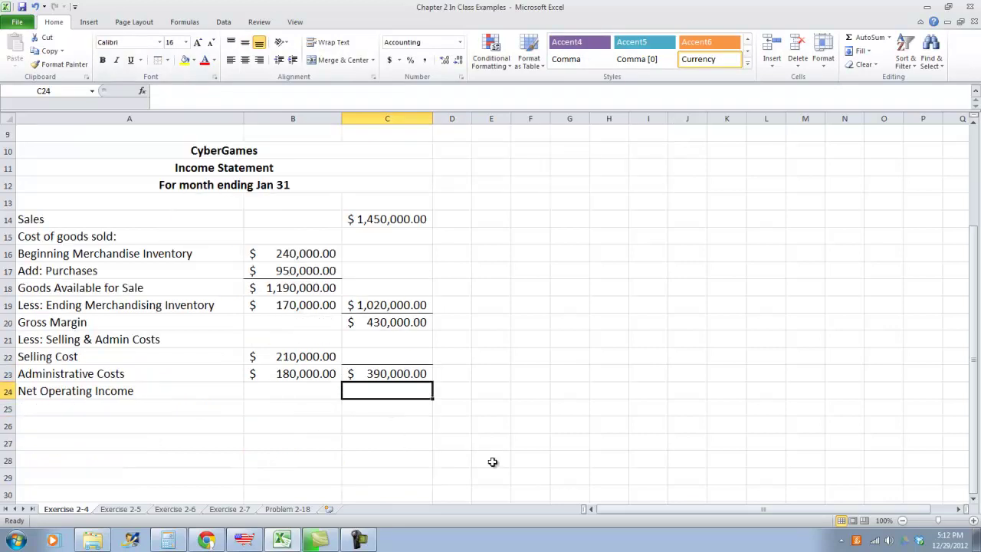
Compute Net Operating Income in C24 as =C20-C23, giving $40,000
text(=)
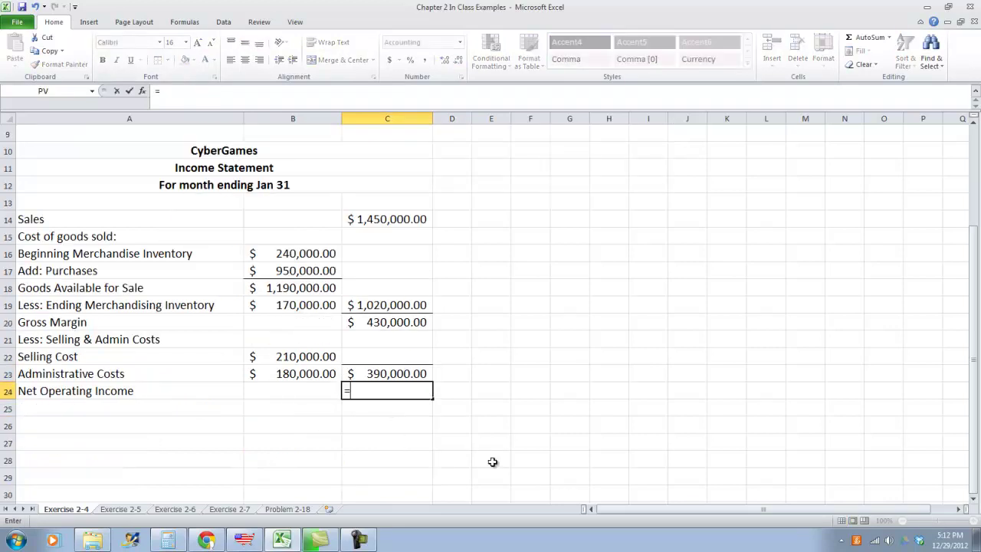
click(373, 324)
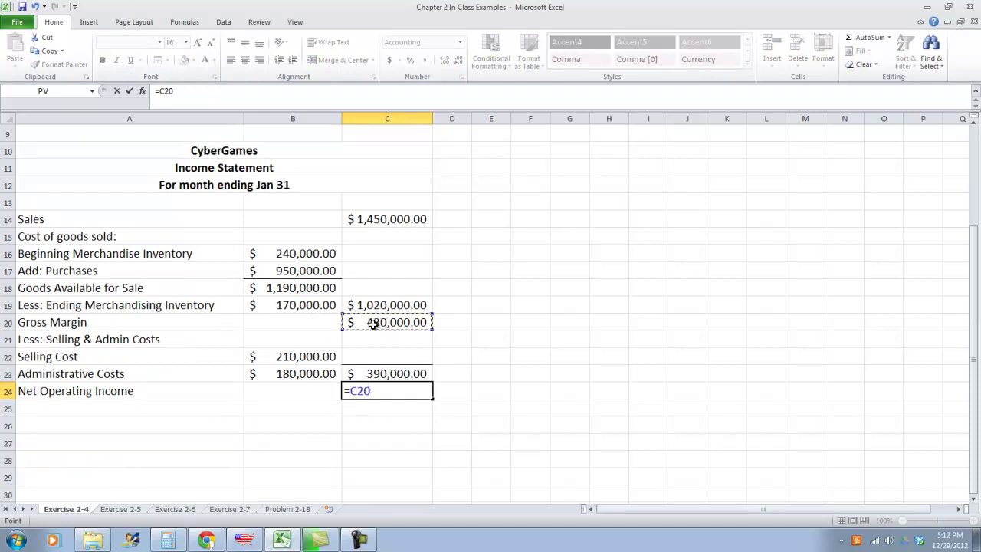
text(-)
click(381, 375)
key(Return)
Give the Net Operating Income cell a top and double bottom border
click(381, 389)
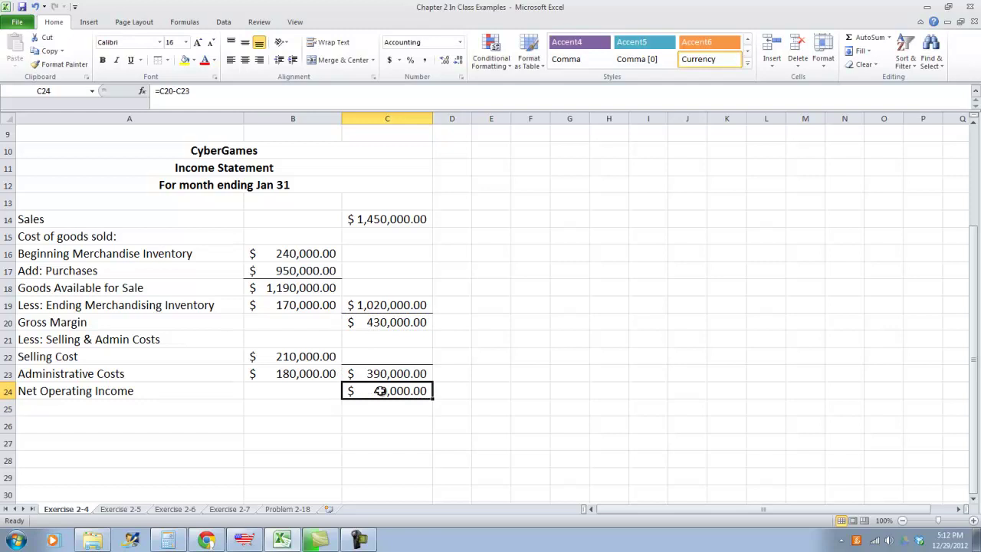
click(167, 60)
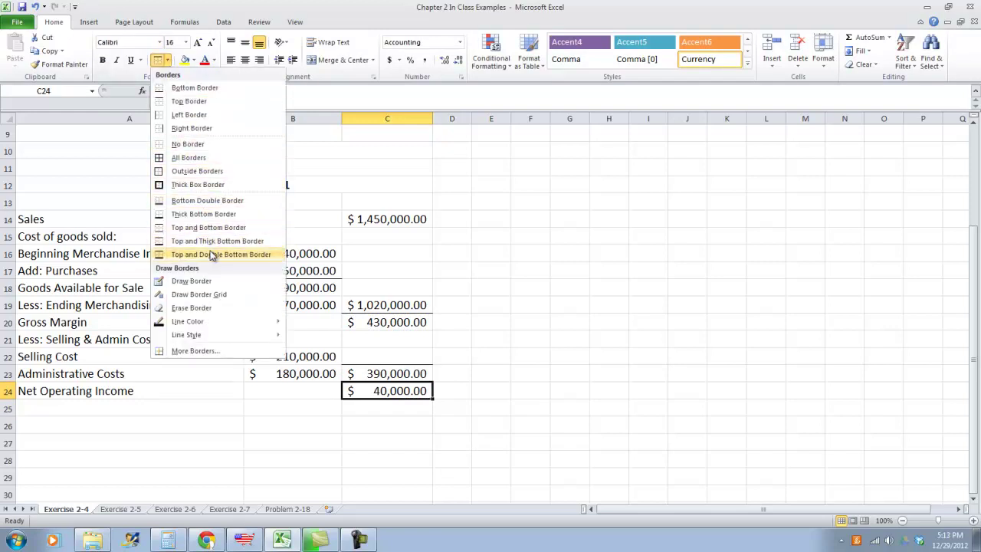
click(215, 254)
Switch to the Exercise 2-5 sheet
click(540, 390)
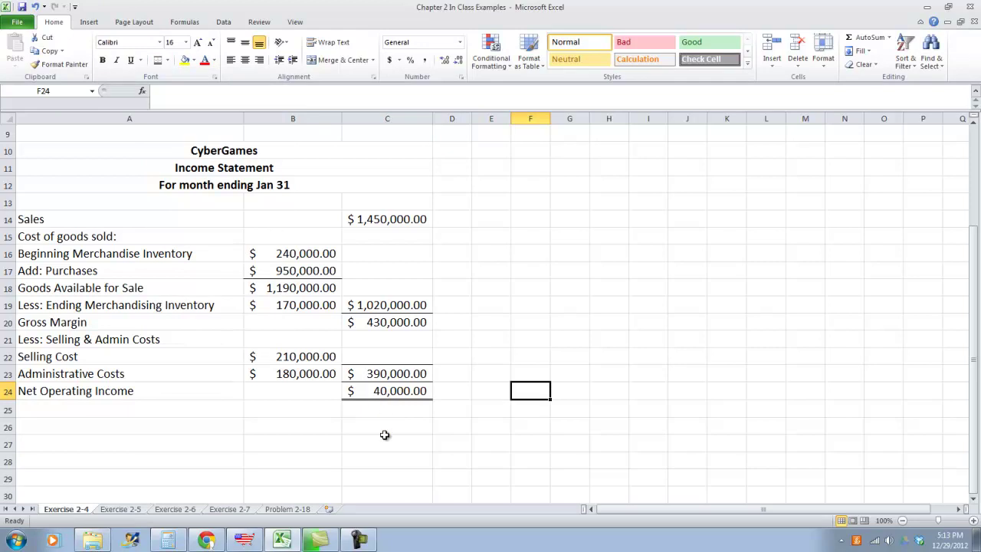
click(383, 414)
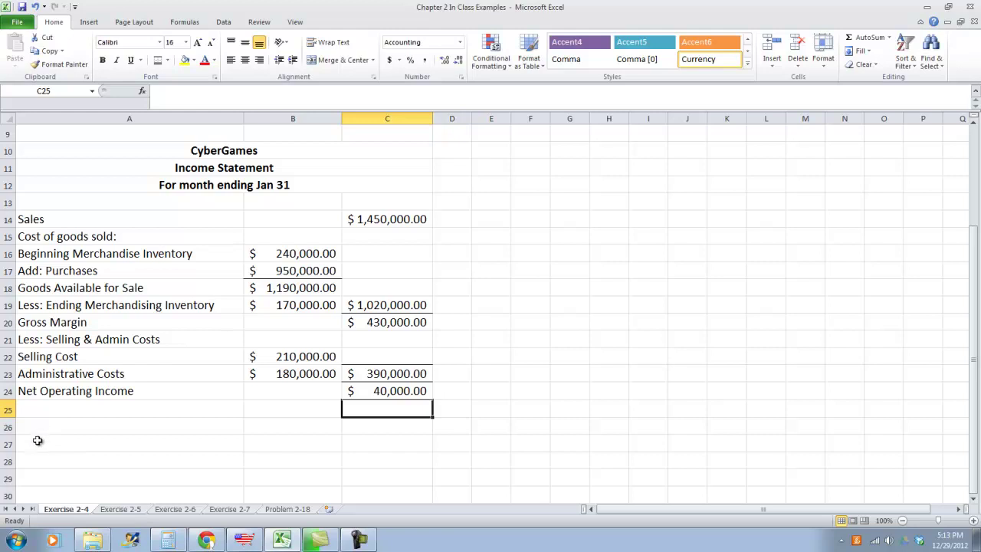
click(121, 510)
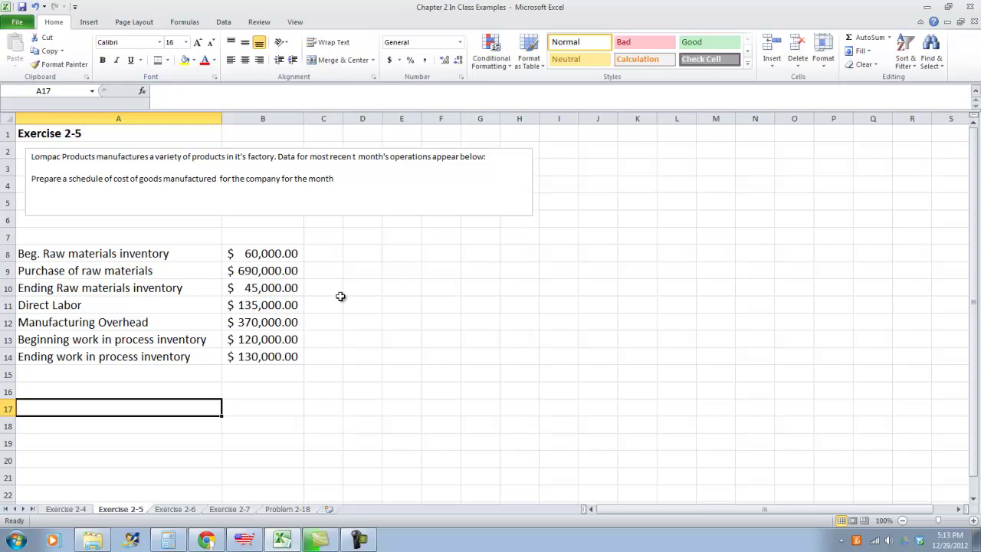
Enter 'Lompac Products' in A17 and 'Schedule of Cost of Goods Manufactured' in A18
click(319, 193)
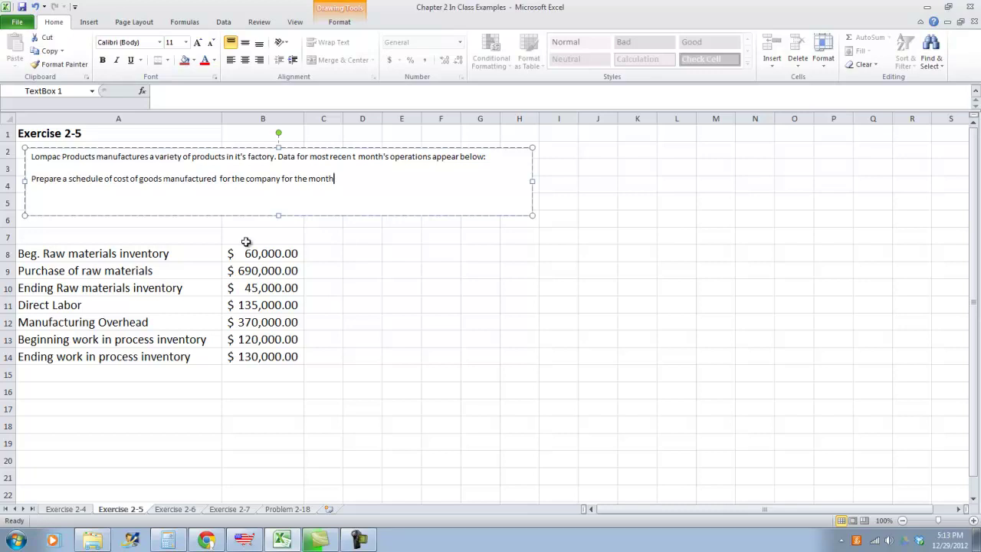
click(115, 260)
click(234, 266)
click(143, 351)
click(142, 406)
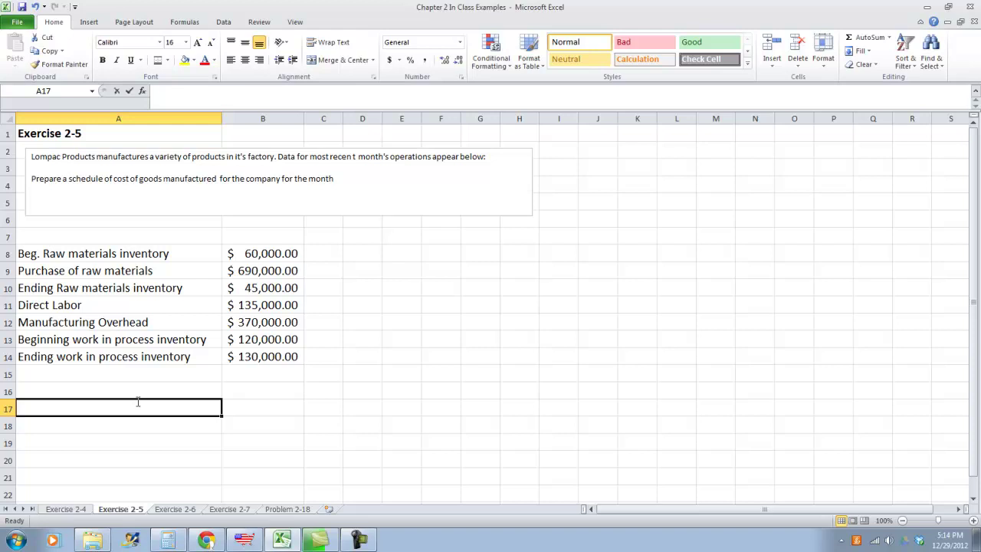
text(Loman Prod)
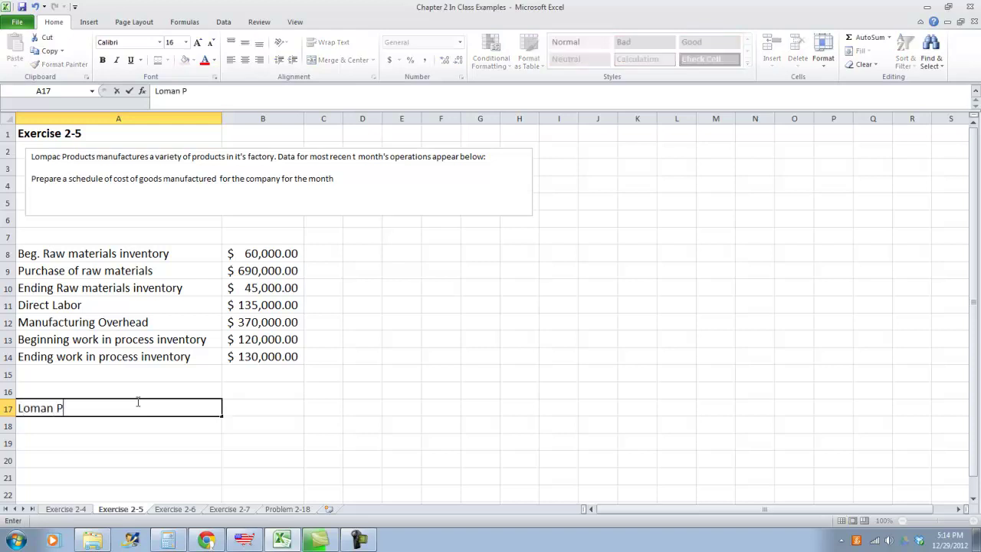
key(BackSpace)
key(BackSpace)
key(BackSpace)
key(BackSpace)
key(BackSpace)
key(BackSpace)
key(BackSpace)
text(pac Produ)
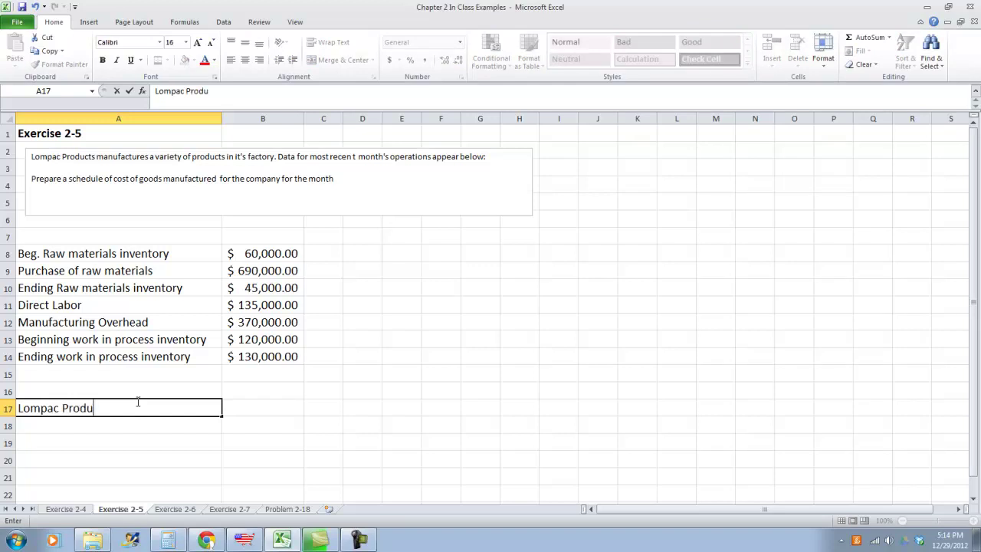
text(cts)
key(Return)
text(Sched)
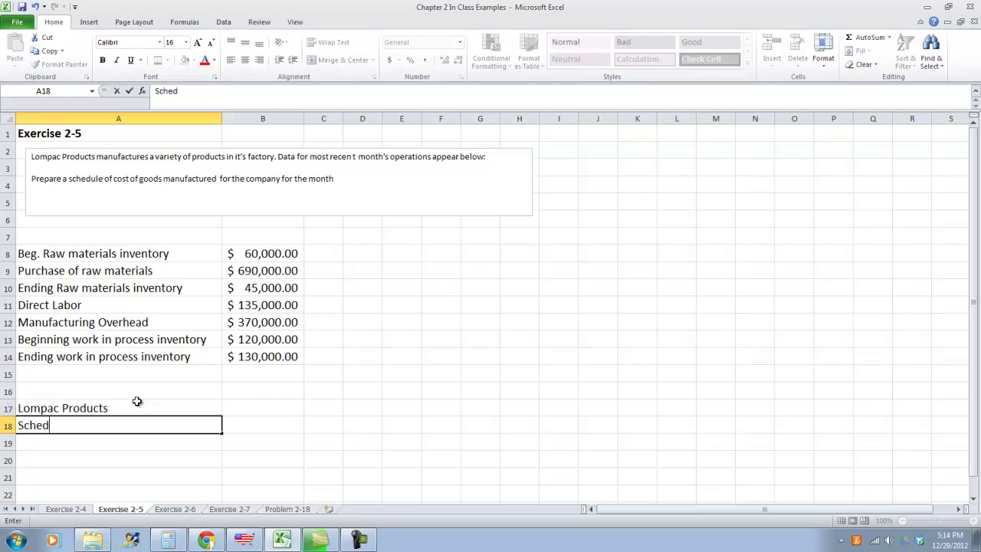
text(ule of Co)
text(st of Goods M)
text(anufacyt)
text(tured)
key(Return)
Bold both heading lines and merge and center them across columns A to C
drag(136, 401, 132, 426)
click(103, 60)
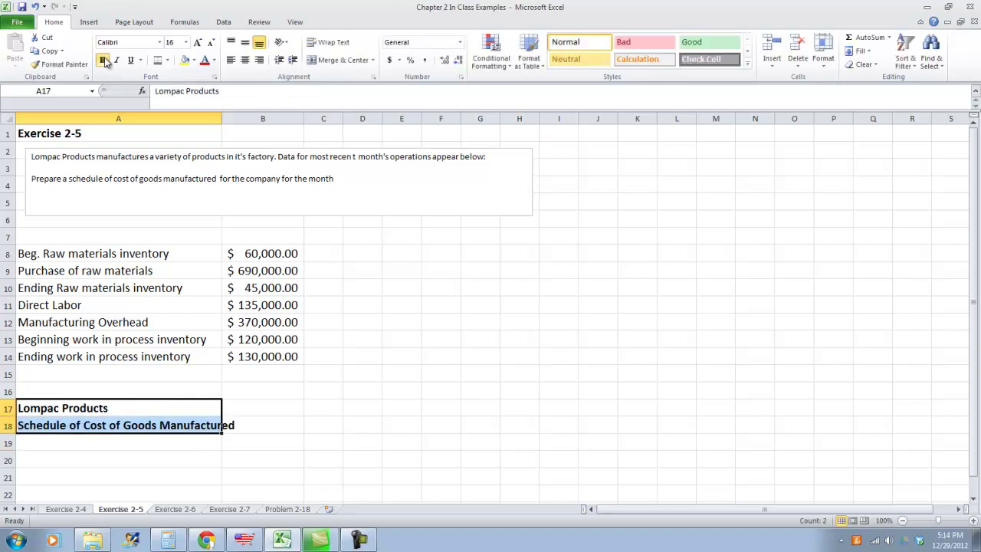
click(269, 413)
drag(153, 413, 333, 407)
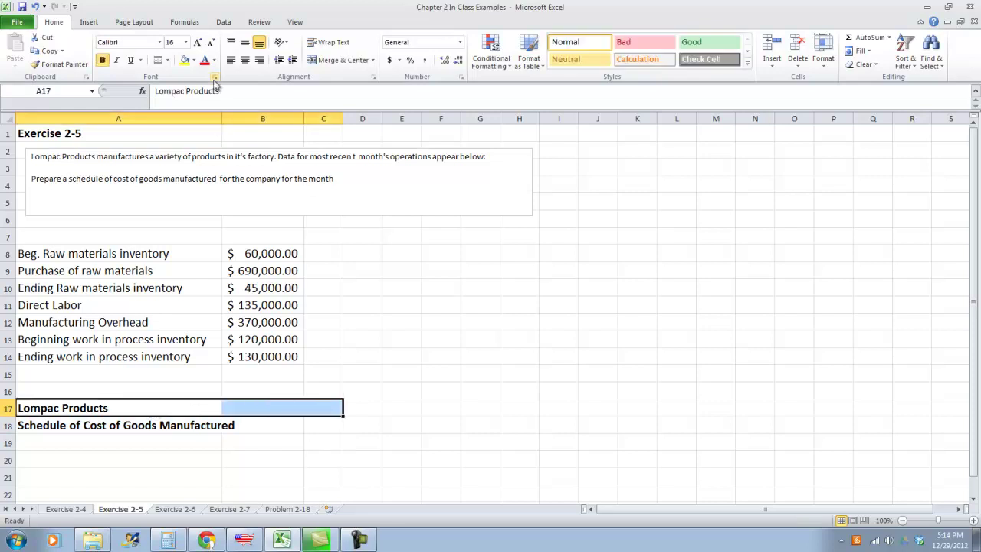
click(337, 59)
drag(234, 433, 308, 418)
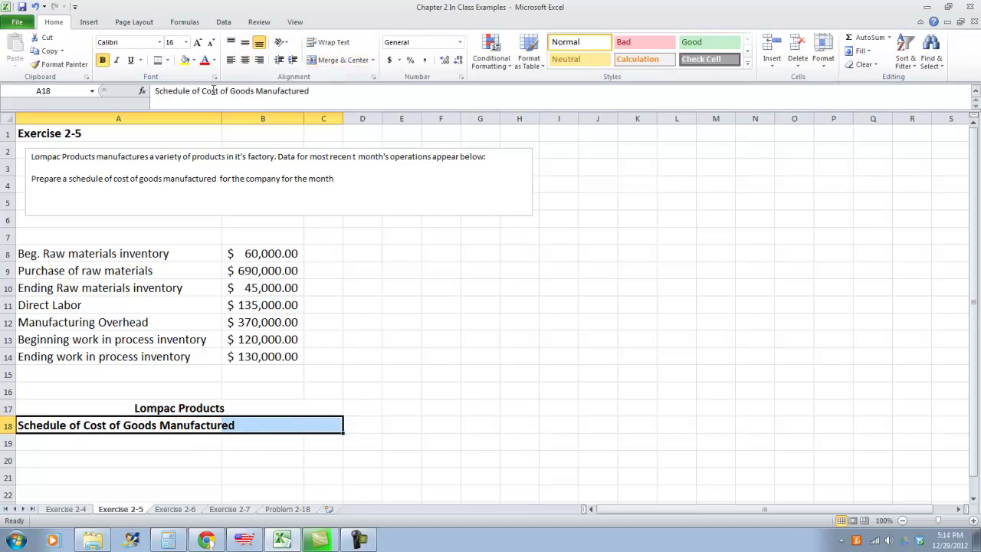
click(337, 60)
Widen columns C and B to fit the schedule amounts
drag(343, 118, 364, 118)
drag(304, 118, 318, 118)
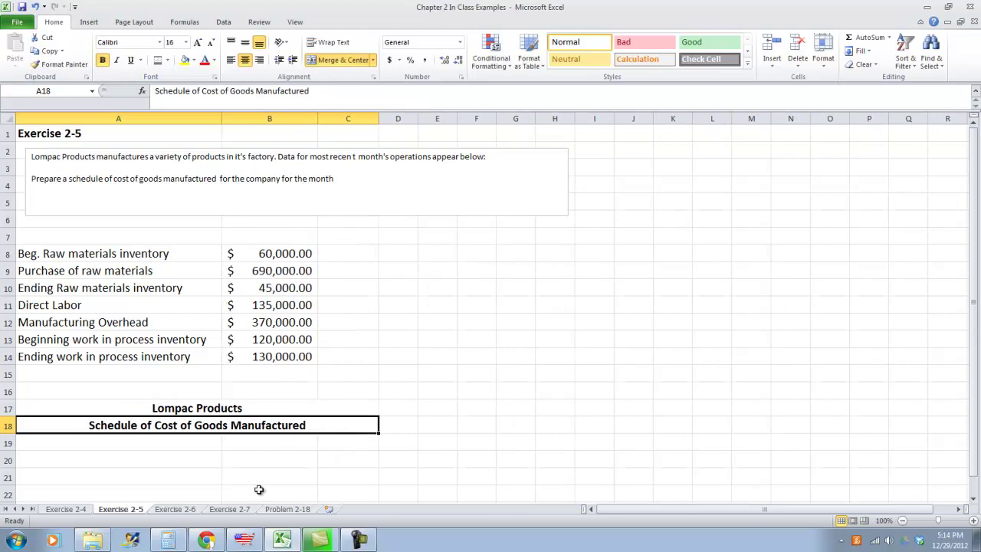
click(160, 442)
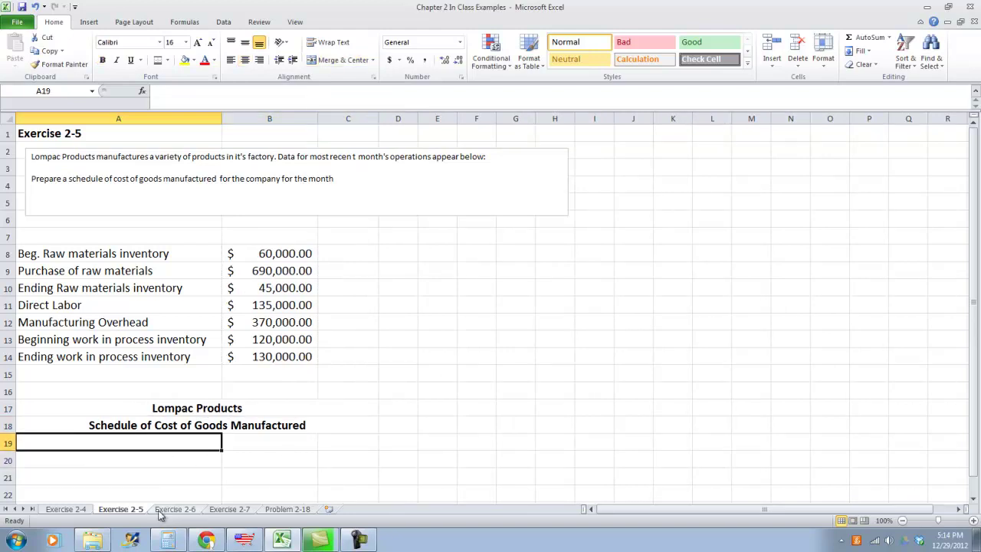
Enter the 'Direct Materials:' section heading in A19
text(Du)
key(BackSpace)
text(ire)
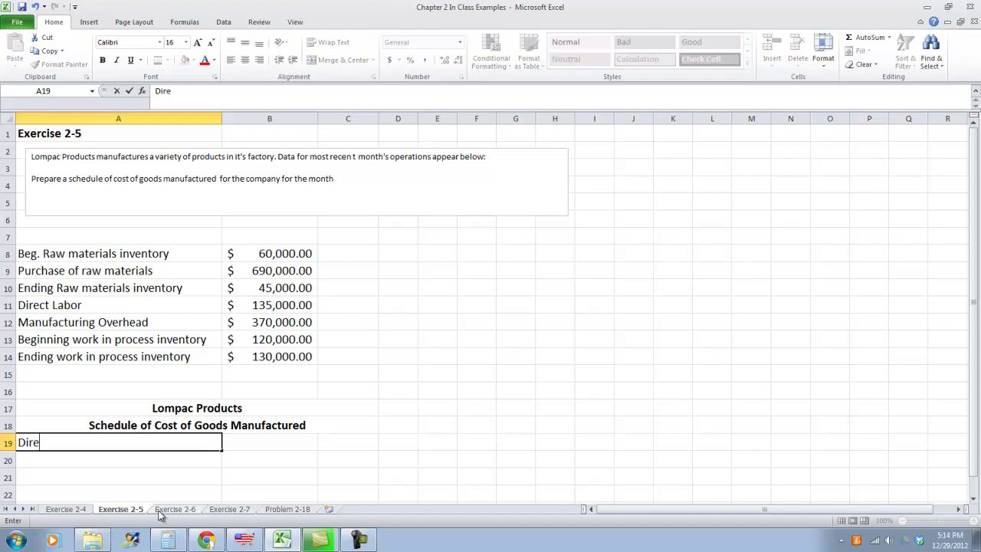
key(BackSpace)
text(ect Materia)
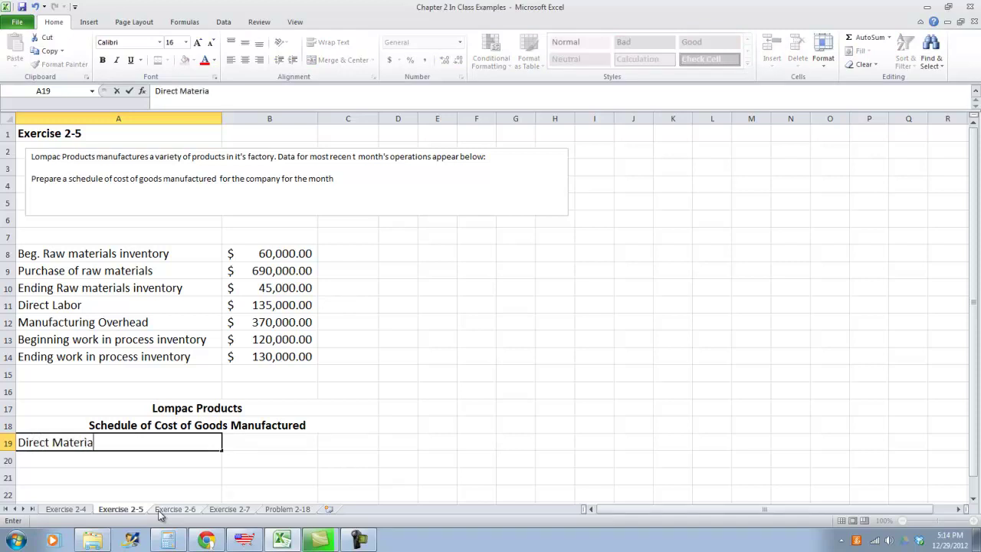
text(ls:)
key(Return)
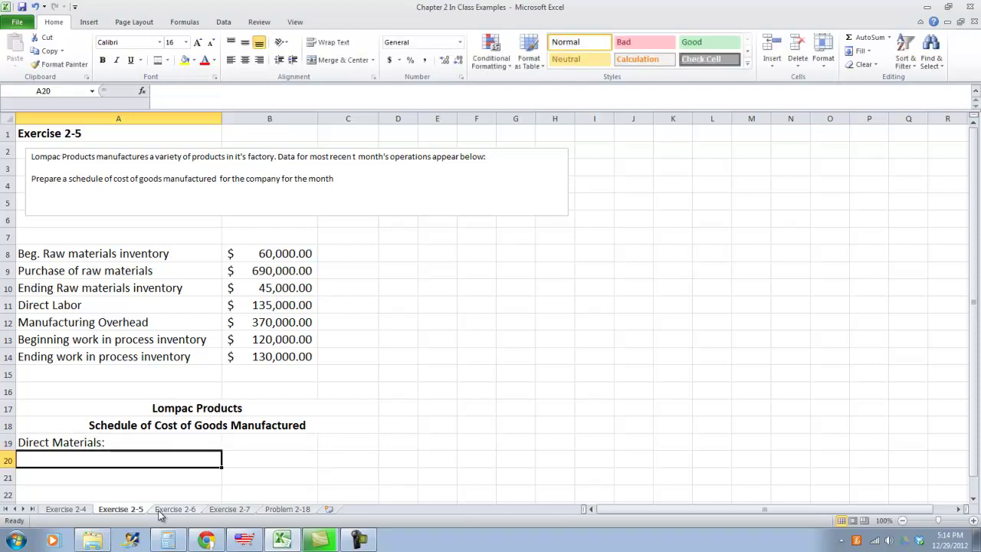
Label A20 'Beginning raw materials inventory'
text(Bew)
key(BackSpace)
text(eginnin)
key(BackSpace)
key(BackSpace)
text(ning raw materials)
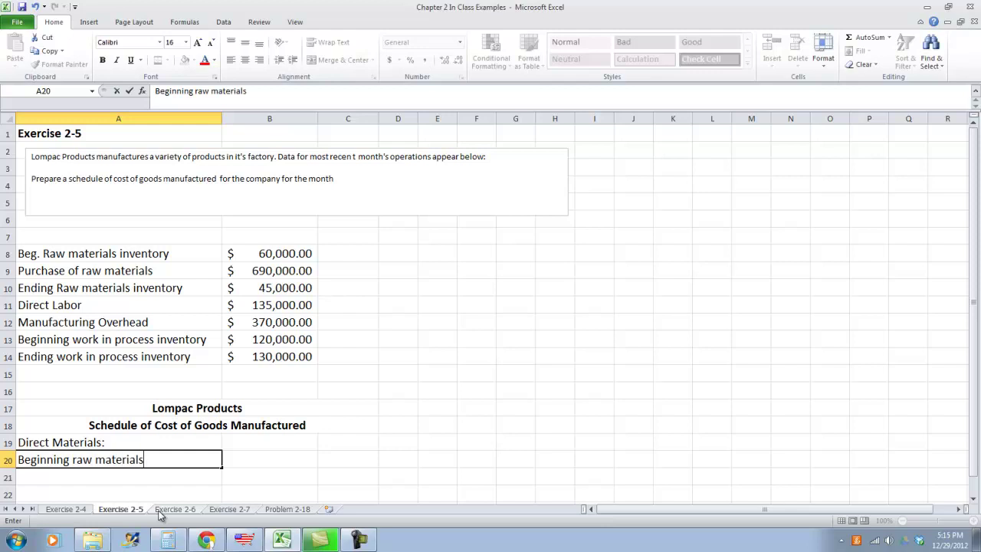
text( inventory)
key(Tab)
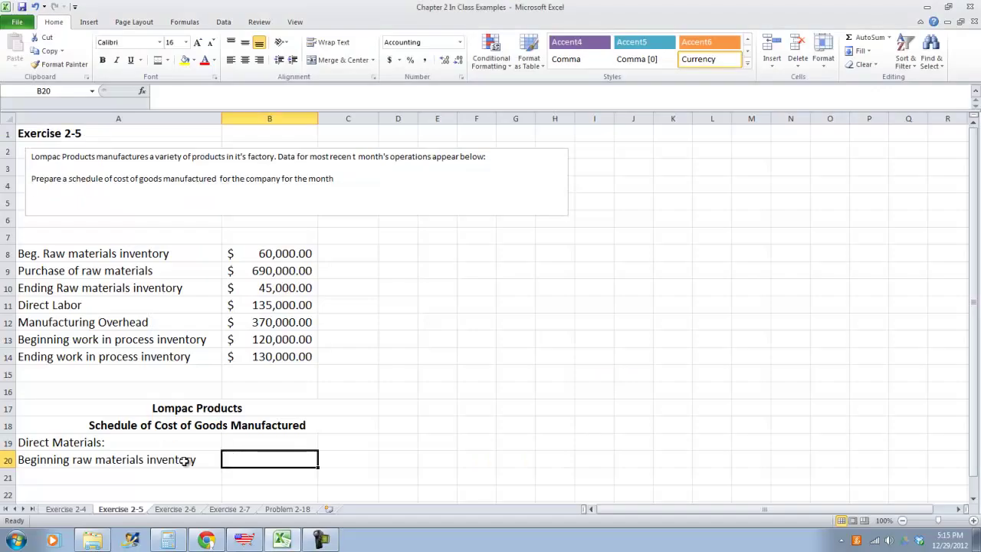
Enter the 60,000 beginning raw materials inventory amount in B20
click(189, 459)
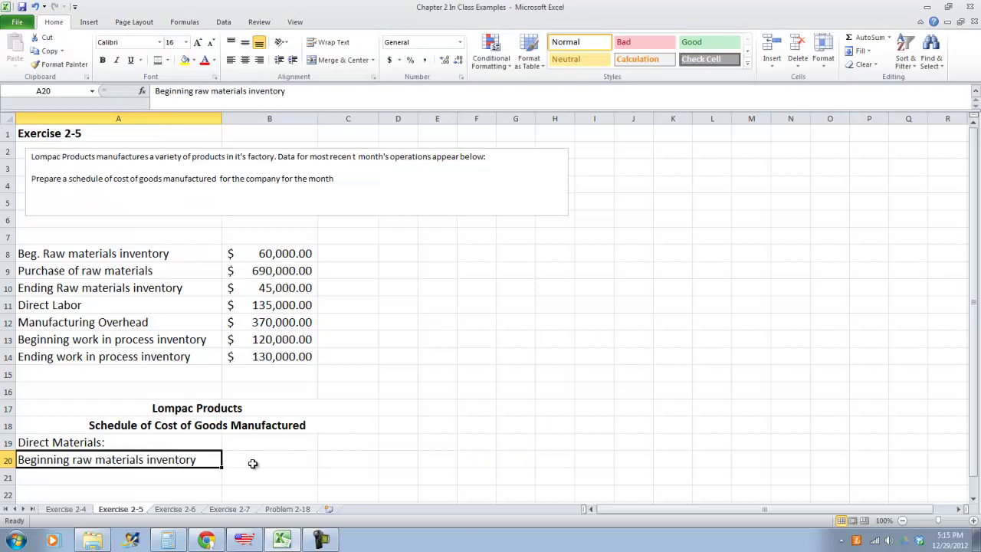
click(254, 457)
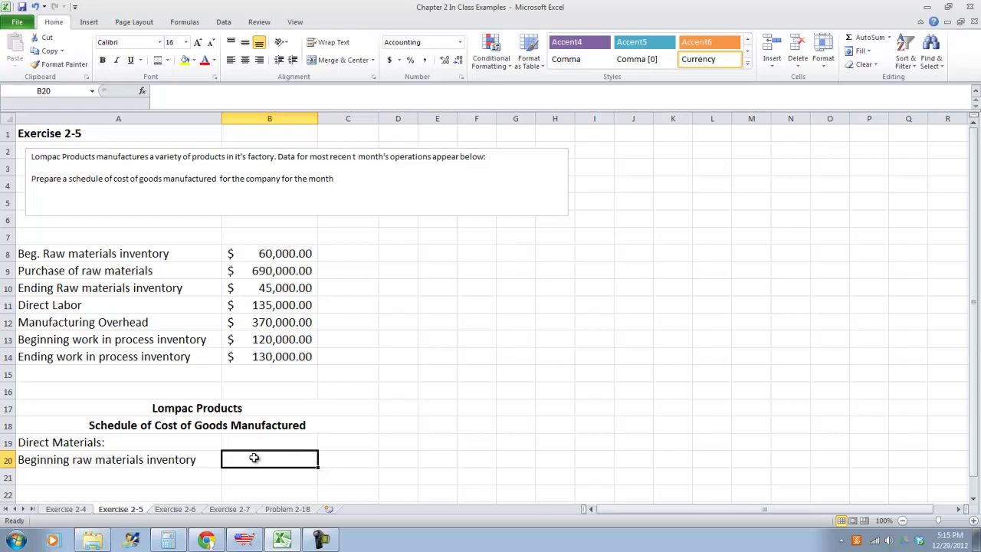
text(60000)
key(Return)
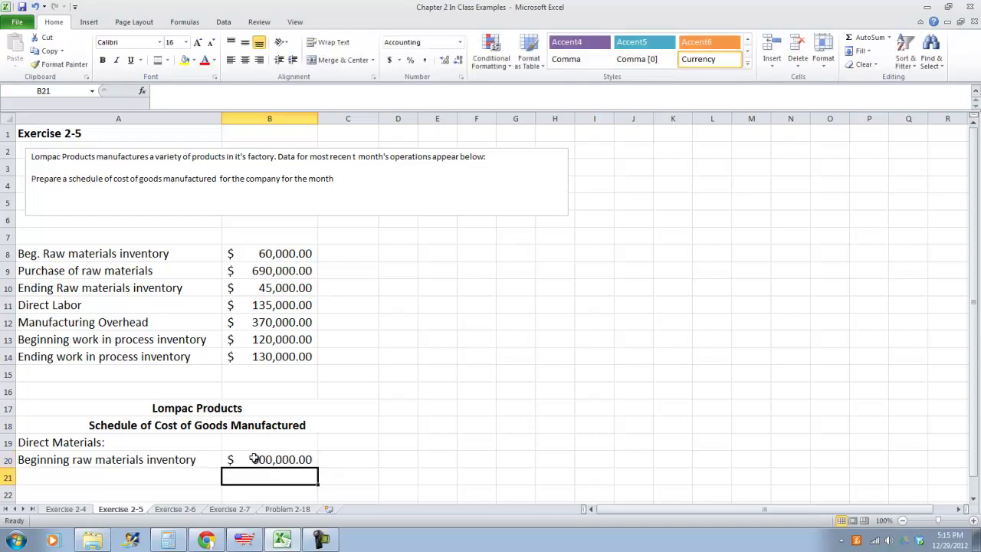
click(253, 459)
text(60,0)
text(00)
key(Return)
Add the 'Add: Purchase of raw materials' line with =B9, showing $690,000
key(Left)
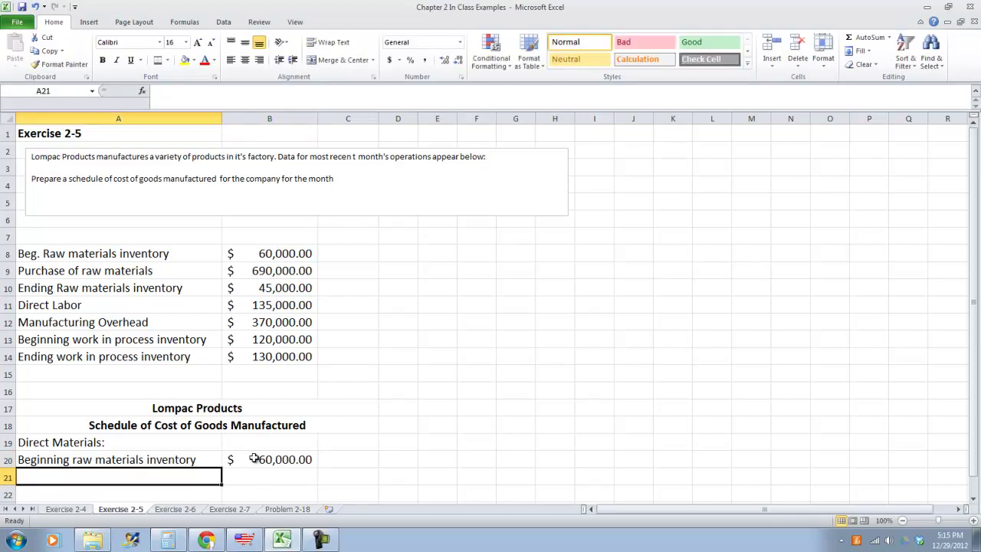
text(Ad)
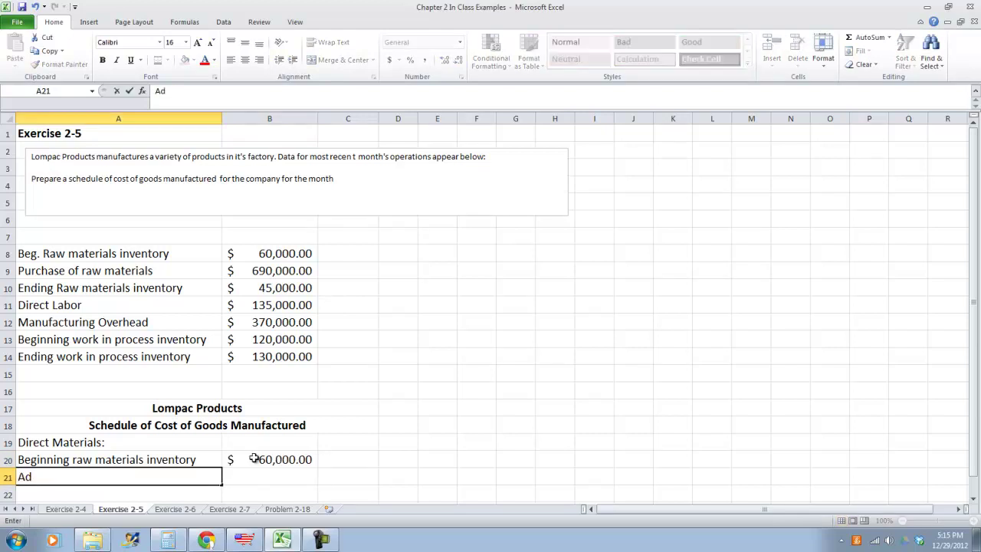
text(d: Purchase)
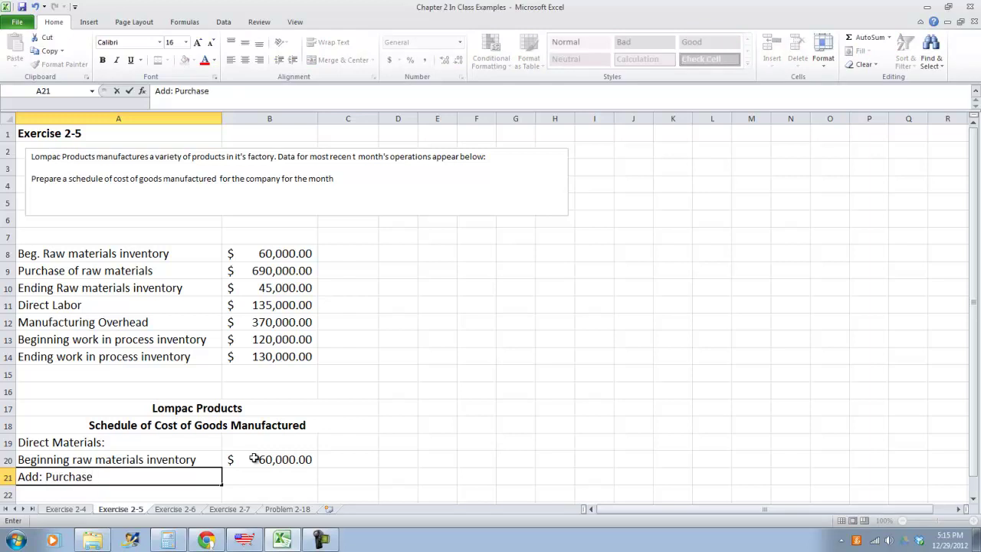
text( of raw materials)
key(Tab)
text(=)
click(253, 266)
key(Return)
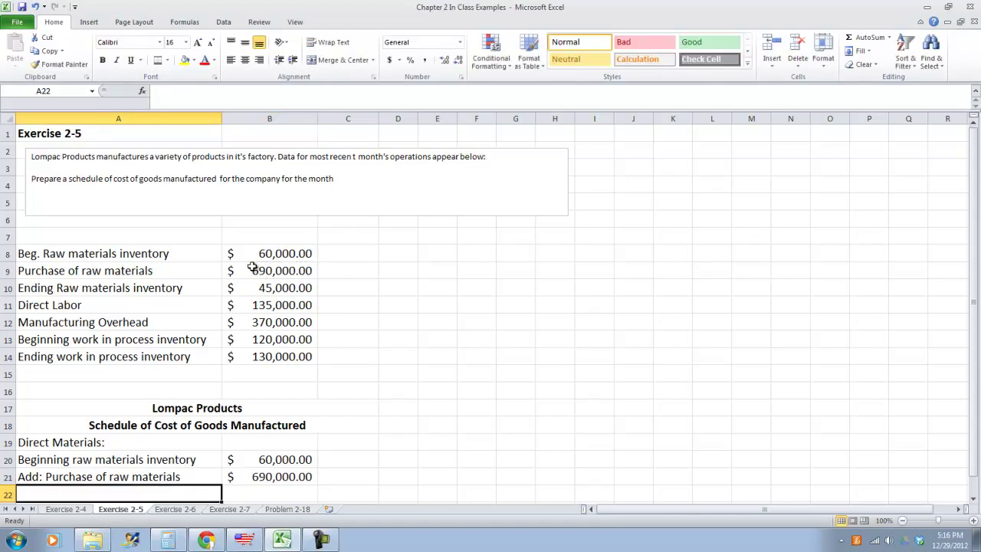
Add 'Raw Materials Available for Sale' in A22 with =SUM(B20:B21) in B22, totalling $750,000
click(320, 540)
text(Raw)
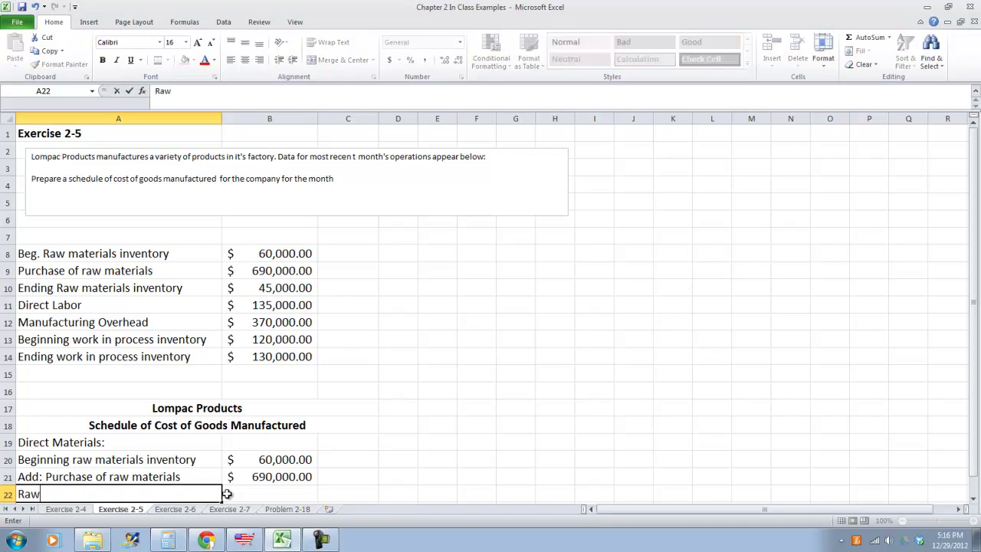
text( Materials )
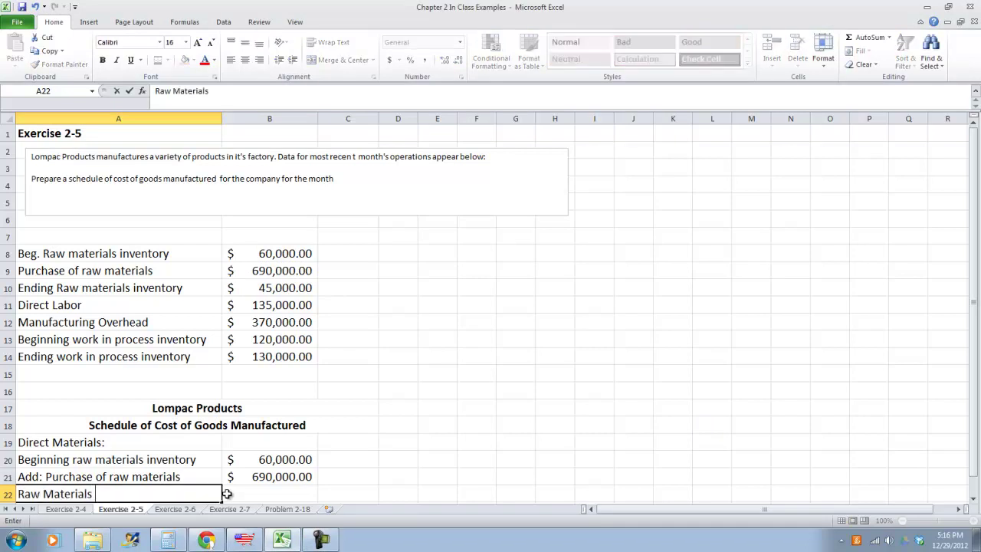
text(Available for Sa)
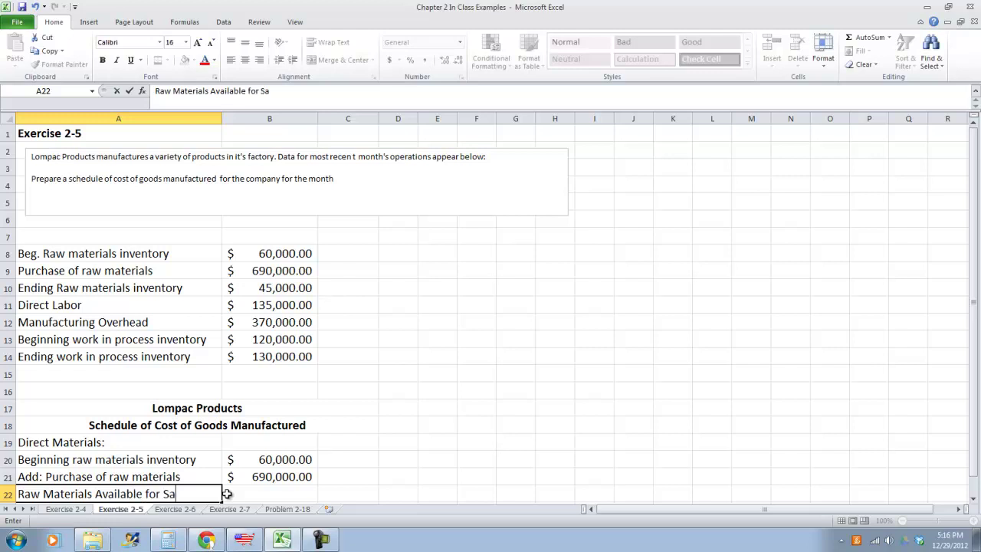
text(le)
click(226, 494)
text(=)
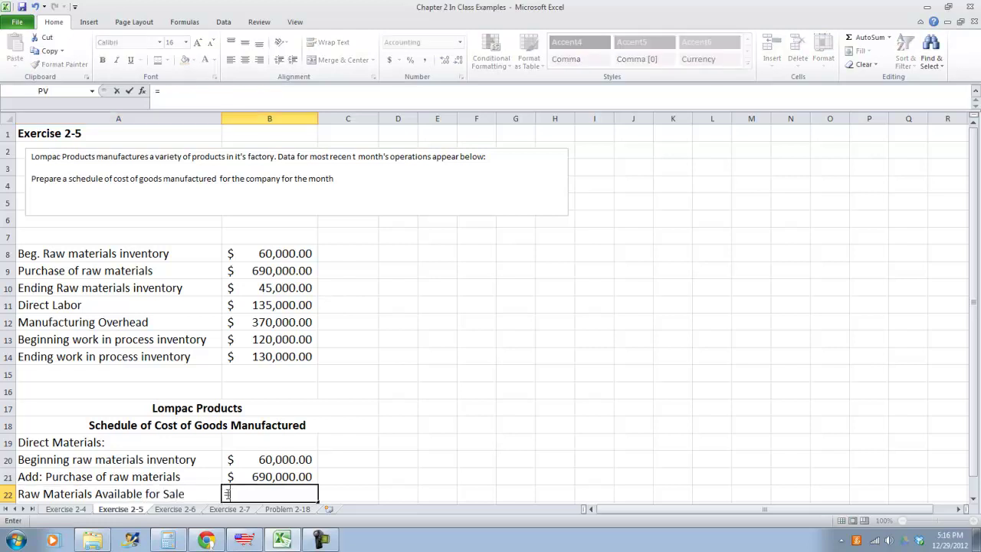
text(SUM()
drag(276, 459, 276, 475)
key(Tab)
Put a top border on the $750,000 total in B22
click(267, 495)
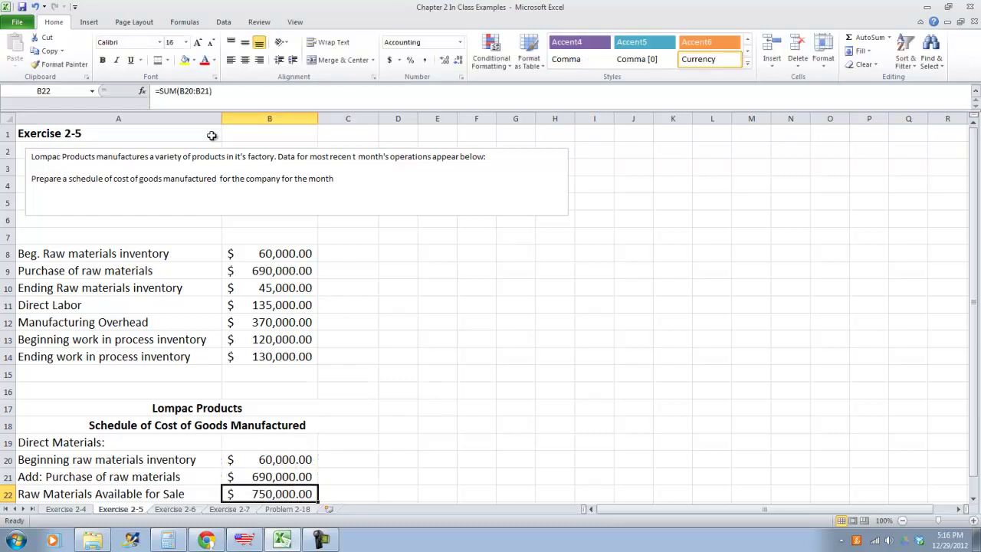
click(168, 60)
click(173, 100)
scroll(513, 428, down, 1)
scroll(342, 459, down, 1)
click(142, 392)
click(158, 410)
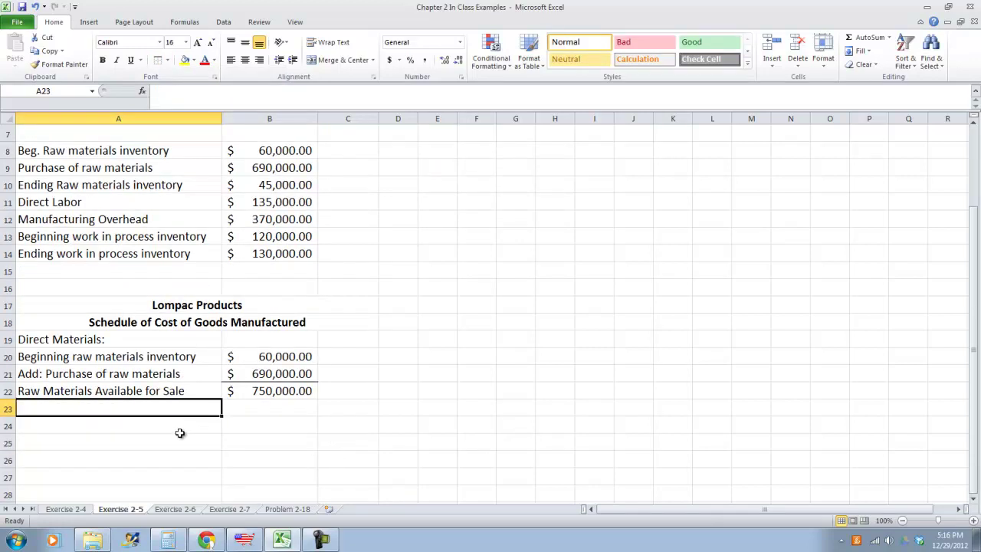
Add the 'Less: Ending Raw Materials inventory' line linked to B10, showing $45,000
text(Le)
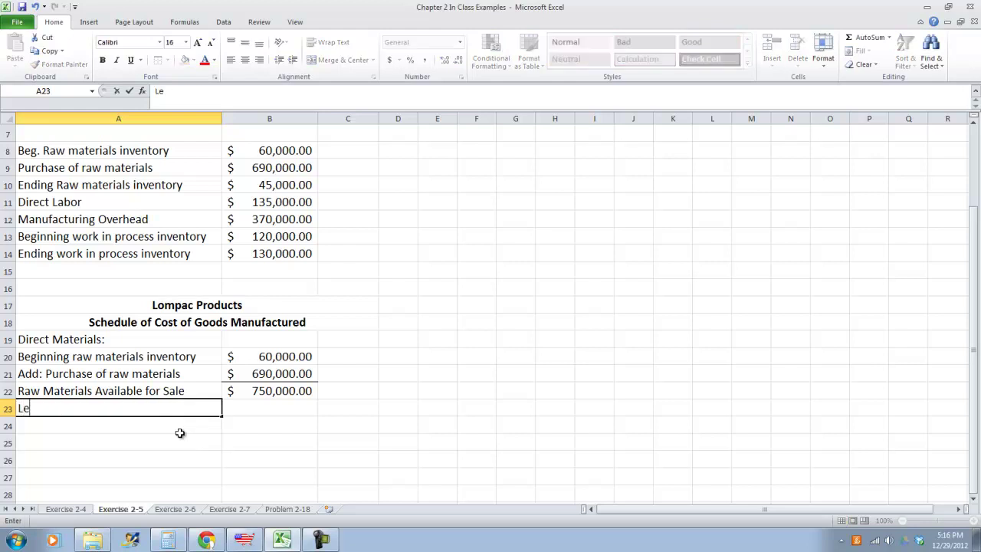
text(ss: end)
key(BackSpace)
key(BackSpace)
key(BackSpace)
text(Ending Raw Materials)
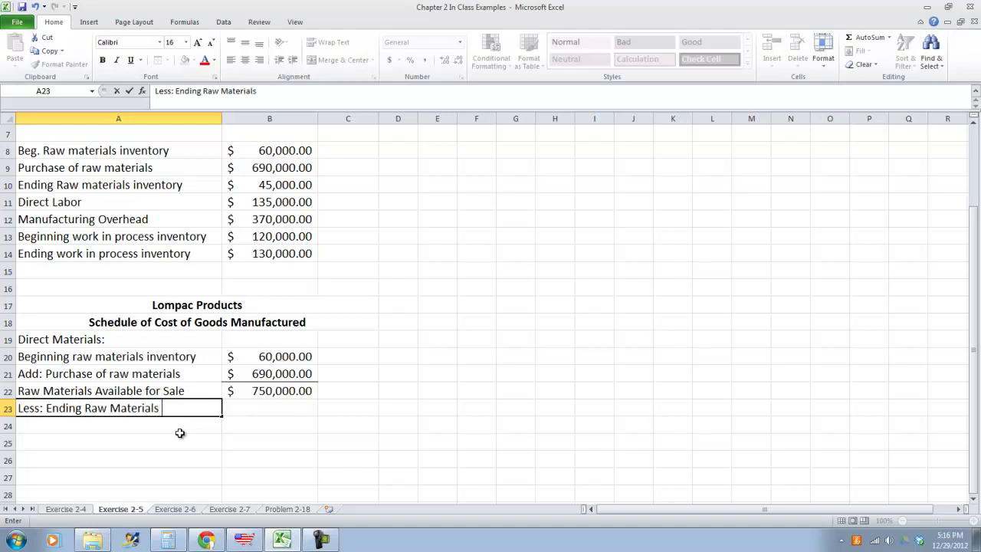
text( inventory)
key(Tab)
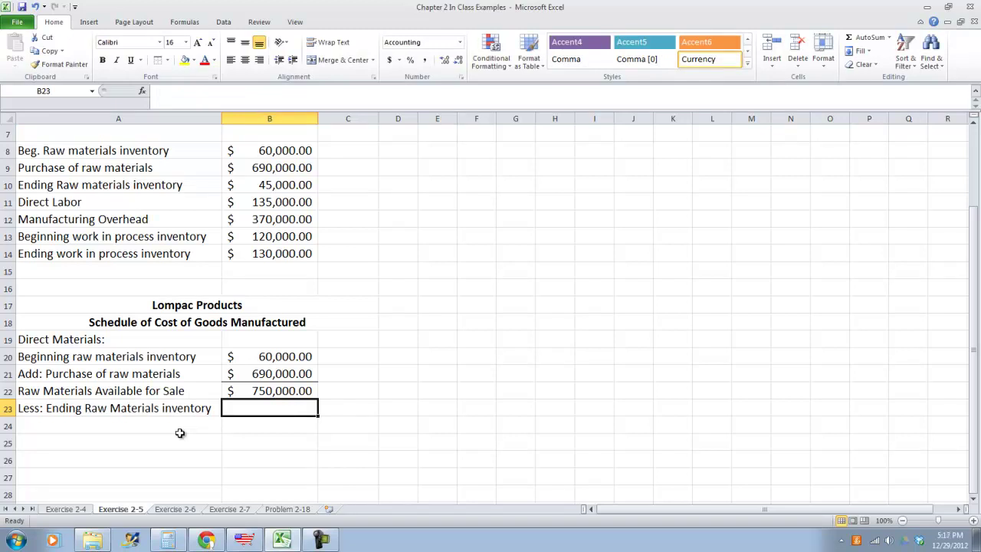
text(=)
click(261, 185)
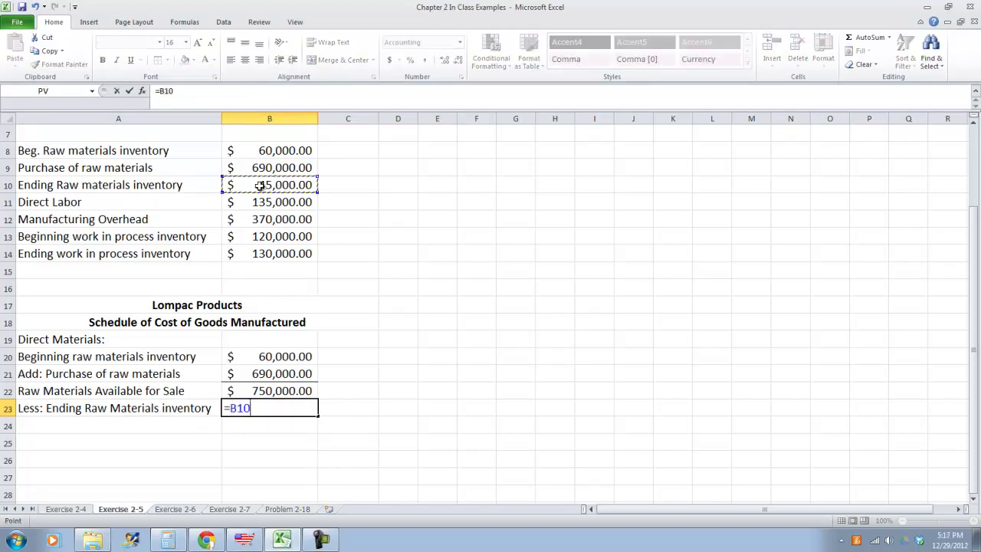
key(Return)
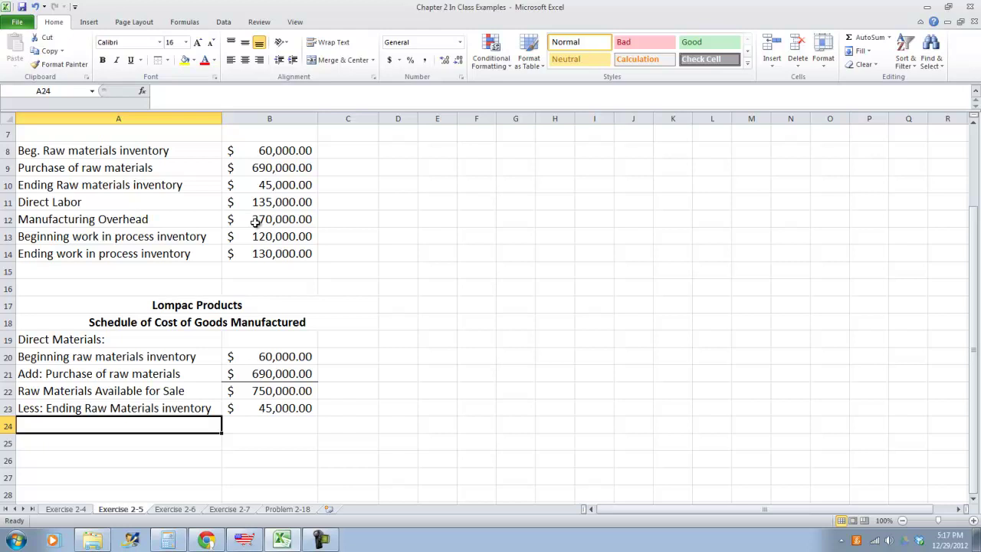
Add 'Raw materials used in production' with =B22-B23 in C24, giving $705,000
text(Raw)
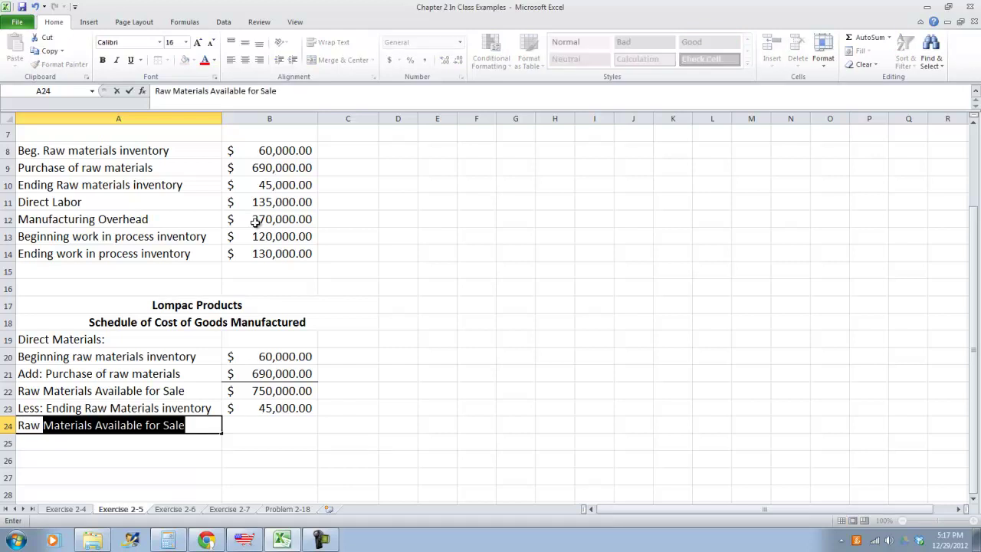
text( materials )
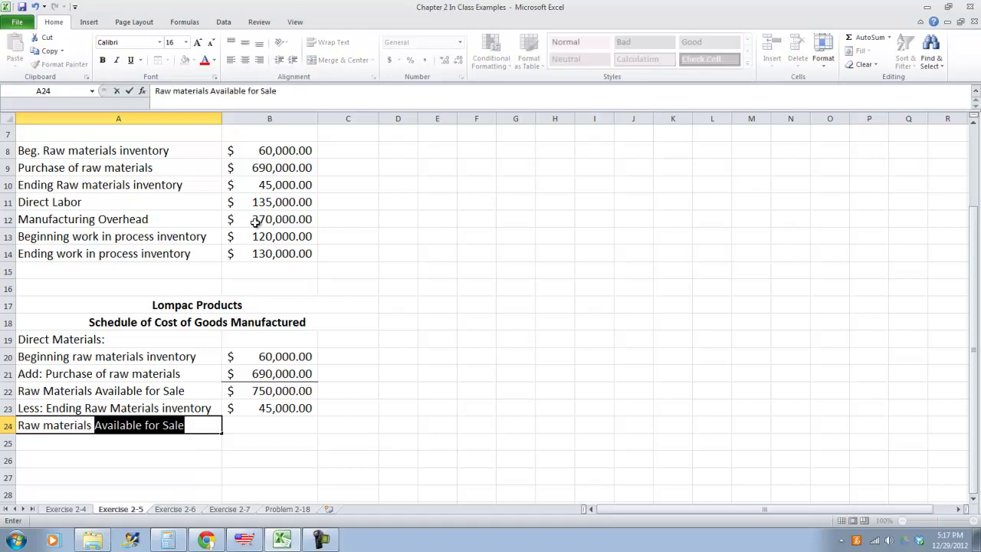
text(used in production)
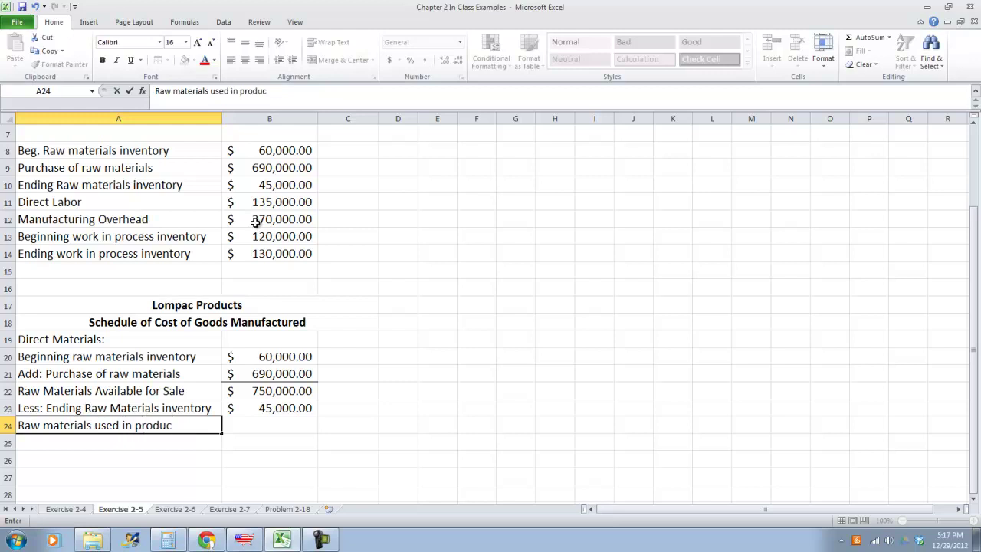
key(Tab)
key(Tab)
text(=)
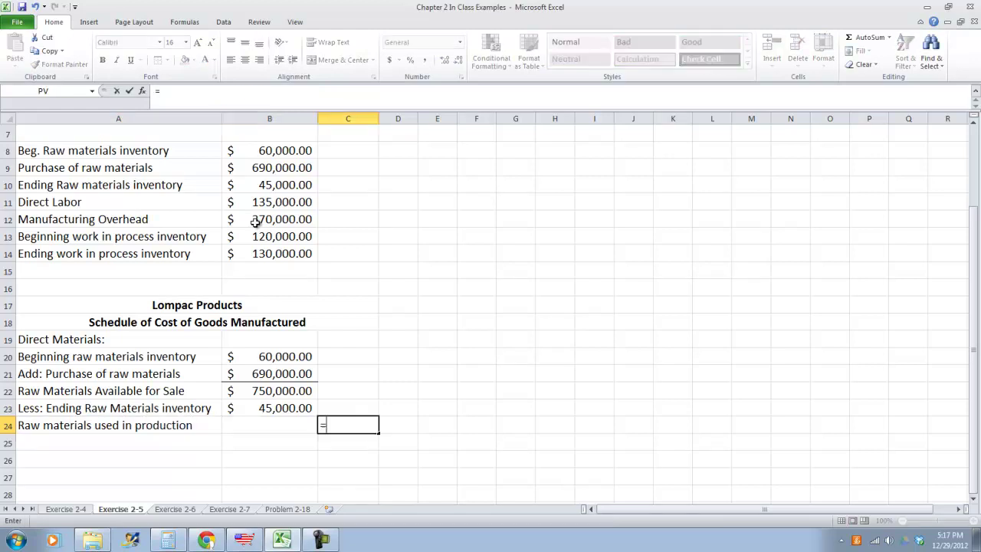
click(265, 384)
text(-)
click(273, 408)
key(Tab)
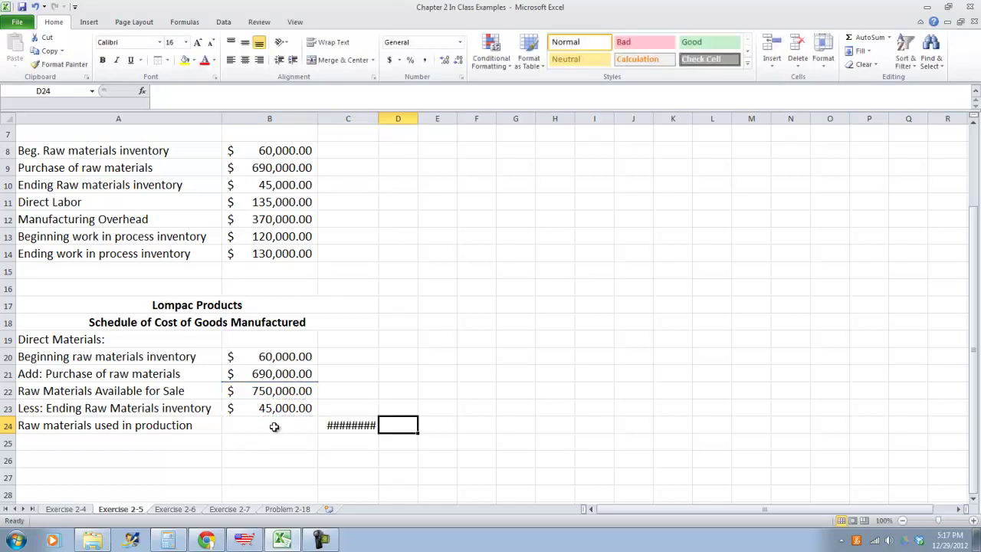
Widen column C so the $705,000.00 amount displays, and check the C24 formula
drag(379, 118, 414, 120)
click(355, 438)
click(190, 442)
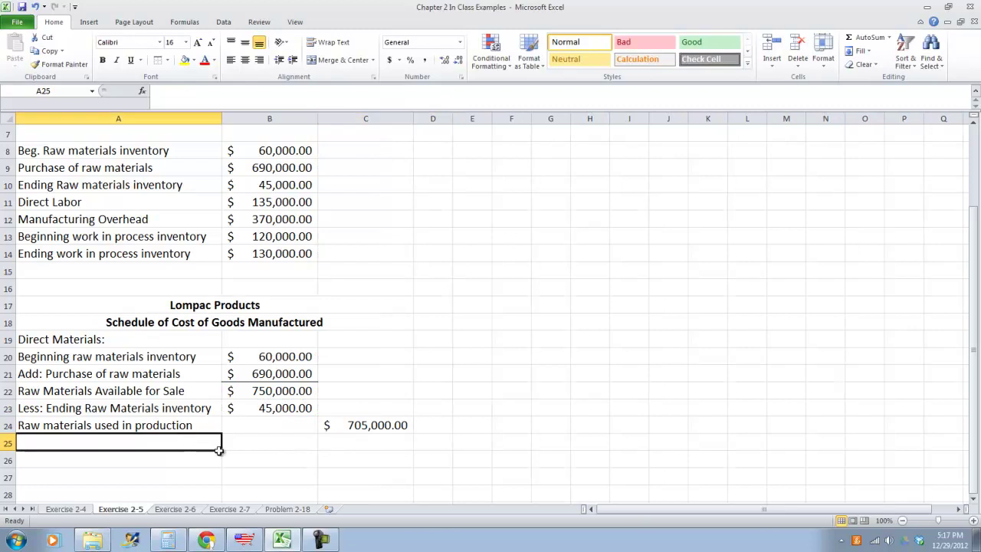
click(352, 425)
click(107, 439)
click(100, 424)
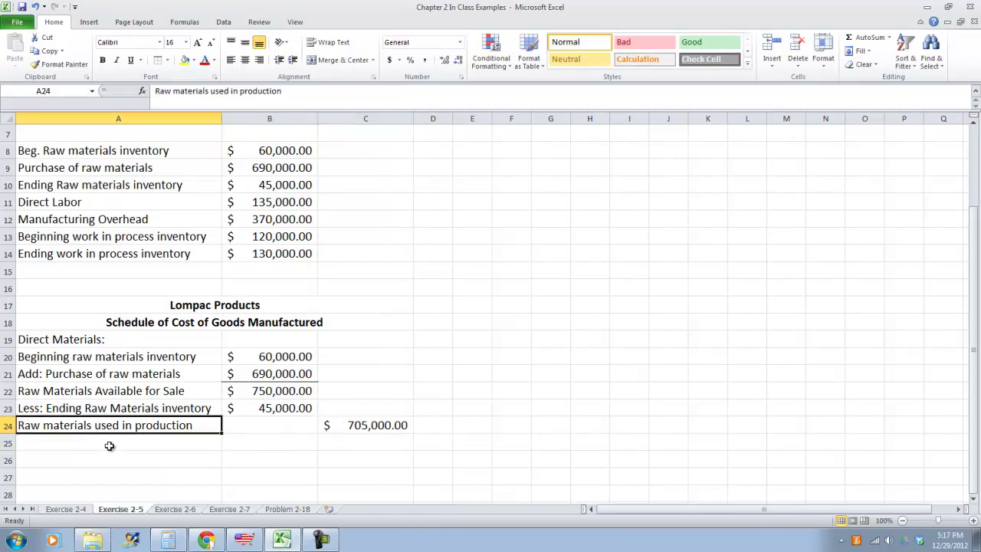
Add a Direct Labor row in row 25 linked to B11, showing $135,000.00
click(109, 446)
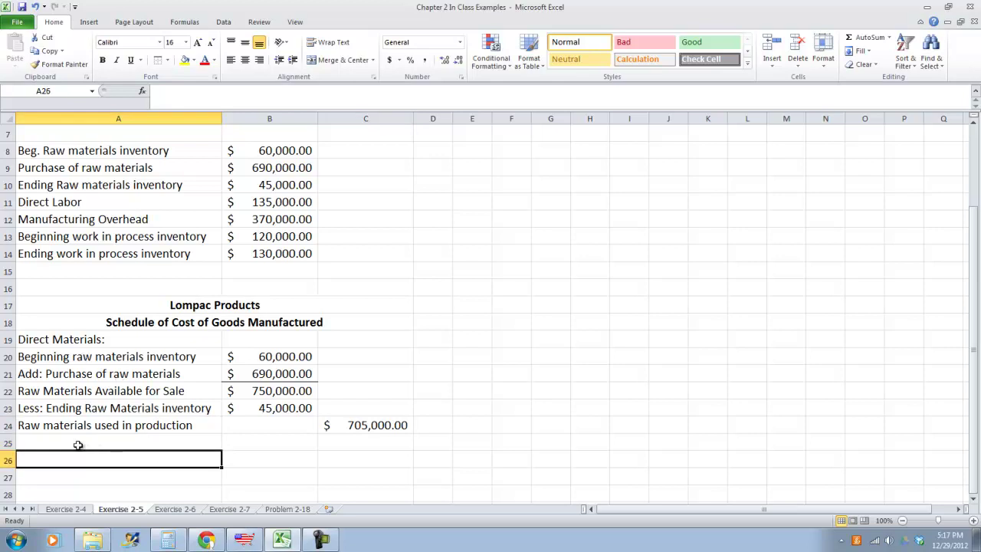
text(Direct )
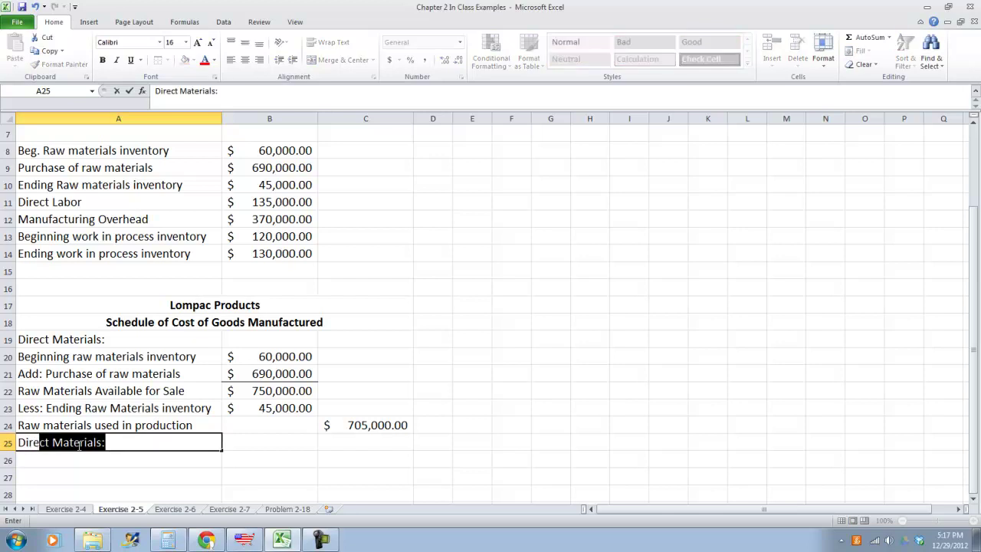
text(Labor)
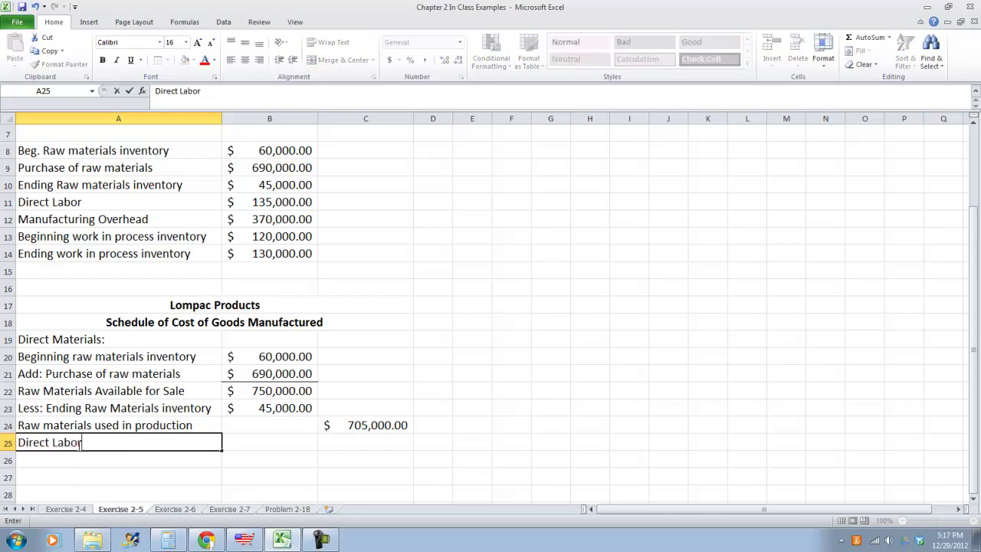
key(Tab)
key(Tab)
key(Tab)
key(Left)
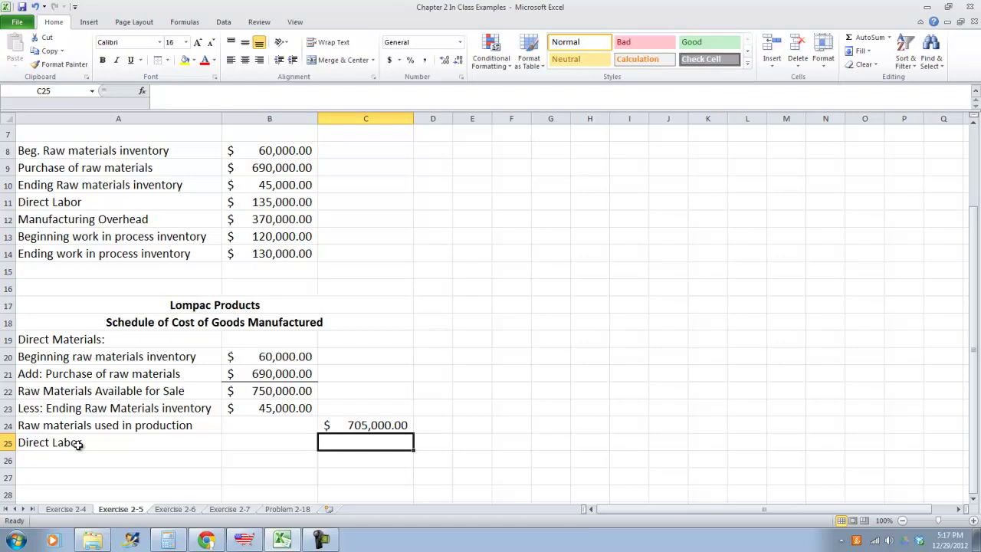
text(=)
click(281, 201)
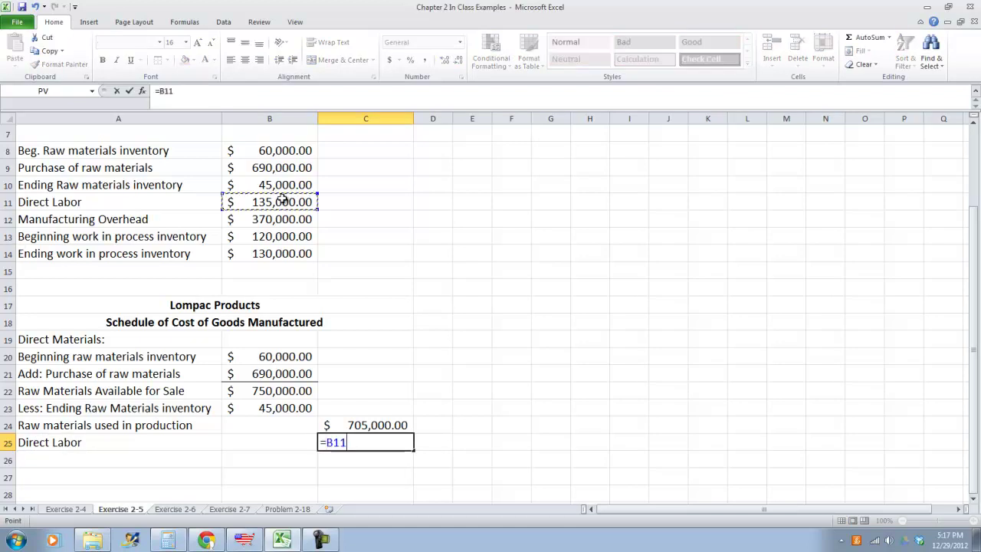
key(Return)
Add a Manufacturing Overhead row in row 26 with =B12, for $370,000.00
key(Left)
key(Left)
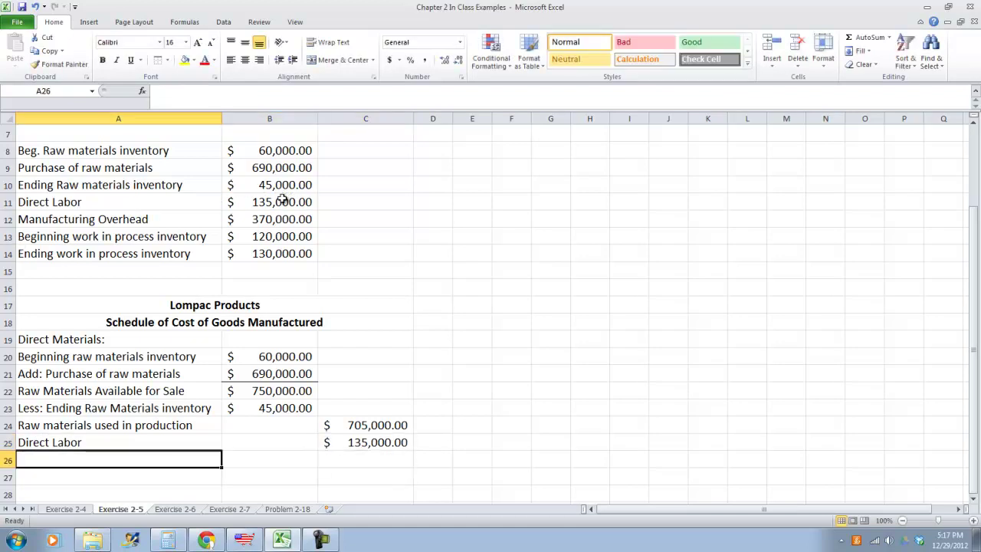
text(Man)
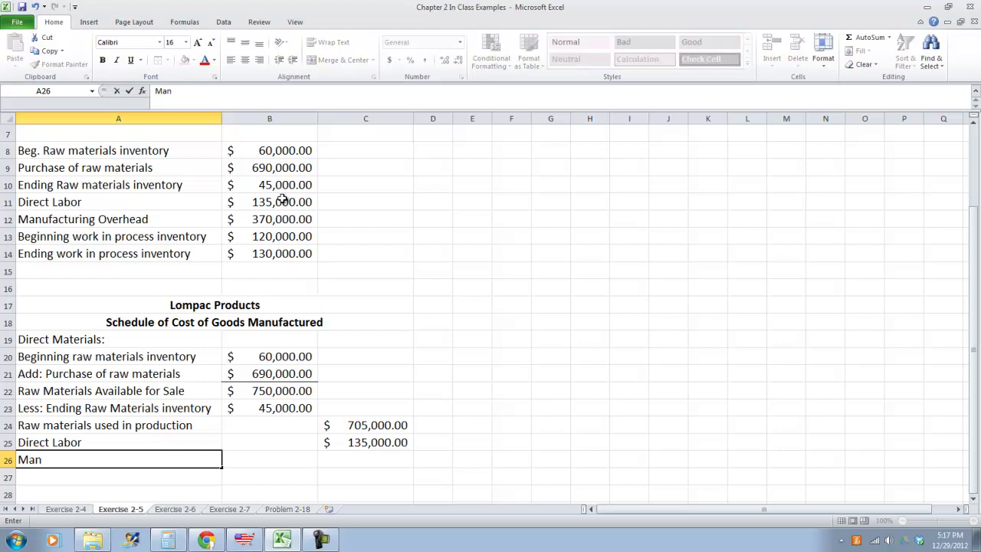
text(ufacturing)
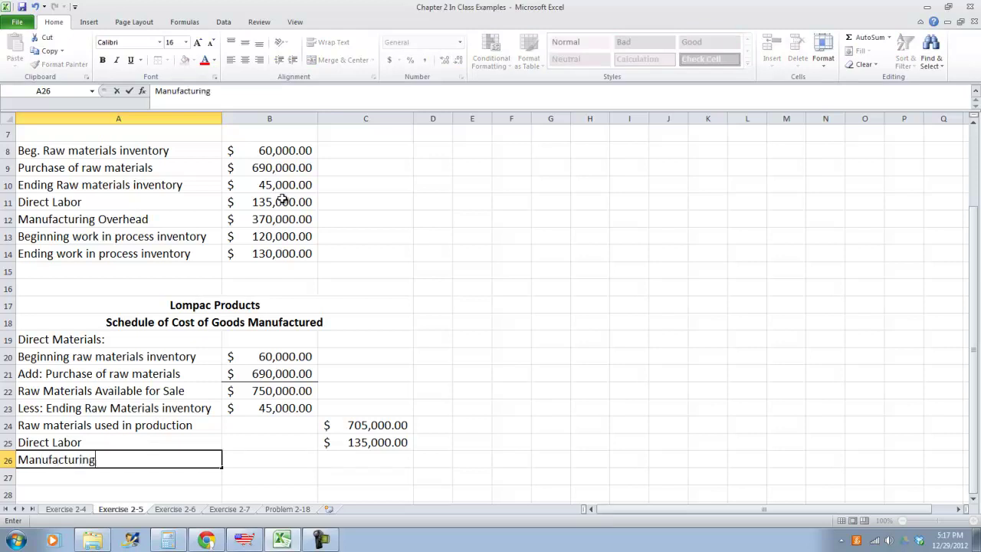
text( Overhead)
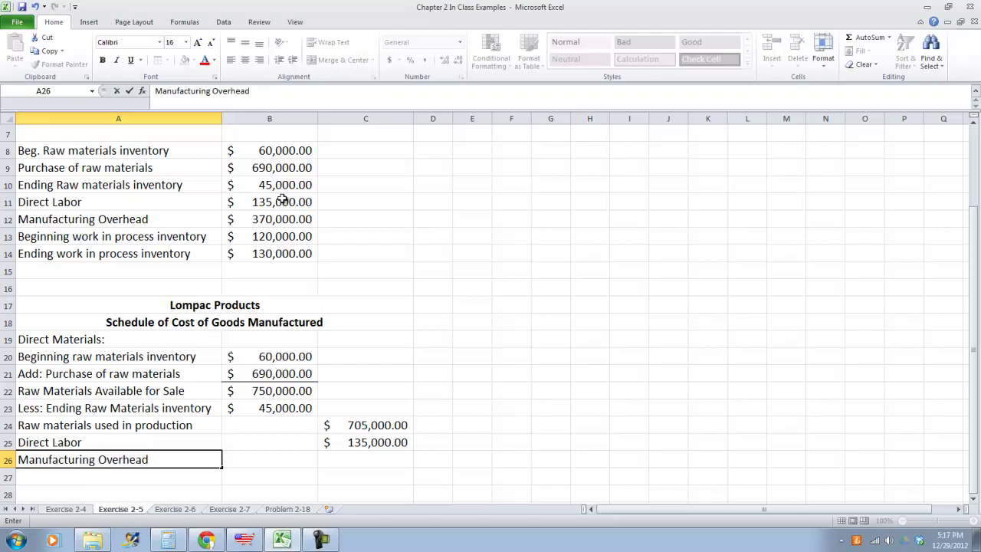
key(Tab)
key(Tab)
text(=)
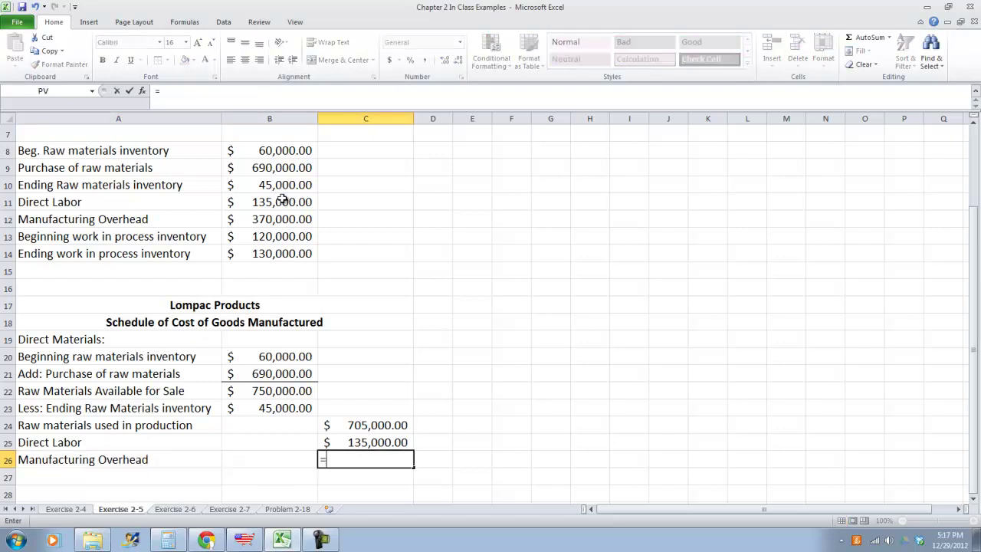
click(236, 223)
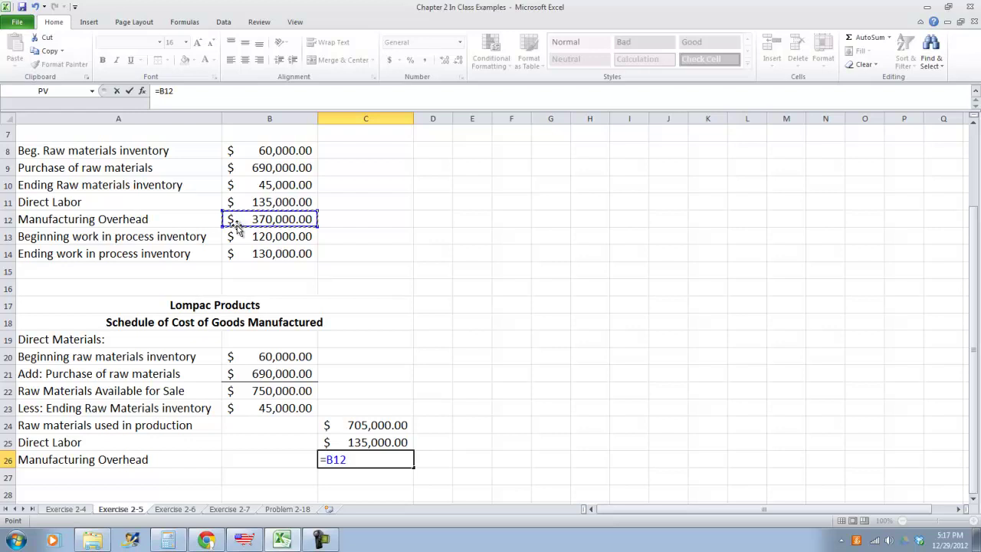
key(Return)
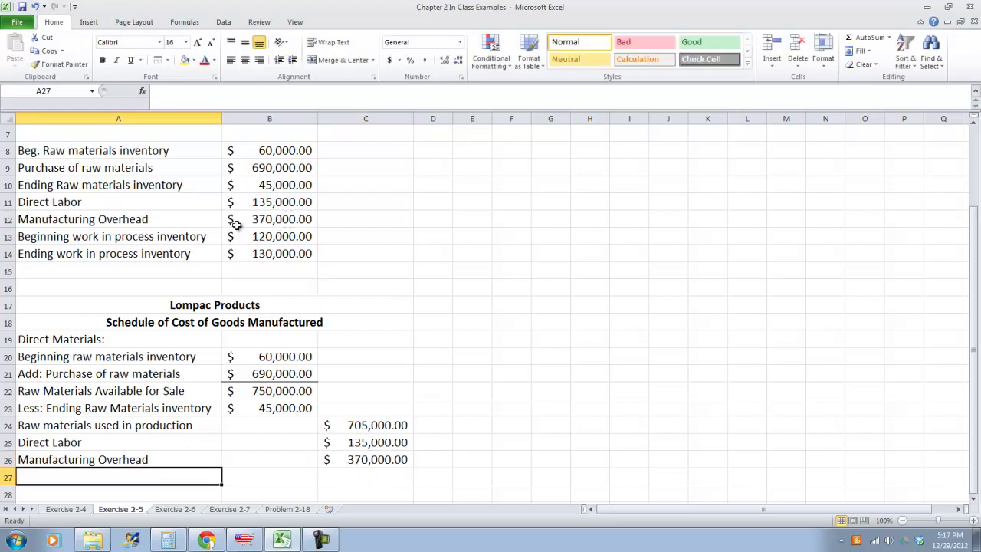
Label A27 'Total Manufacturing Costs' and total it in C27 with =SUM(C24:C26), $1,210,000.00
text(Tot)
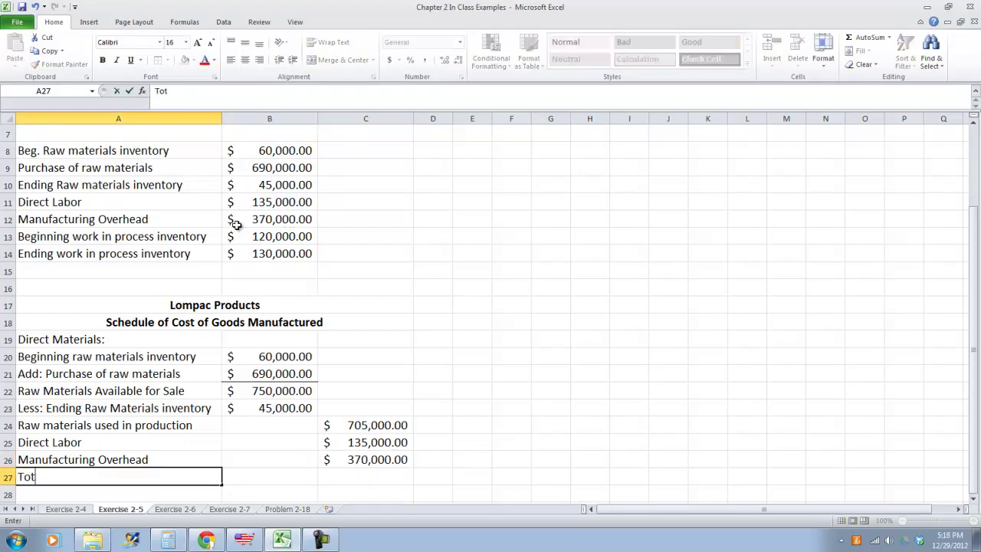
text(al Manufac)
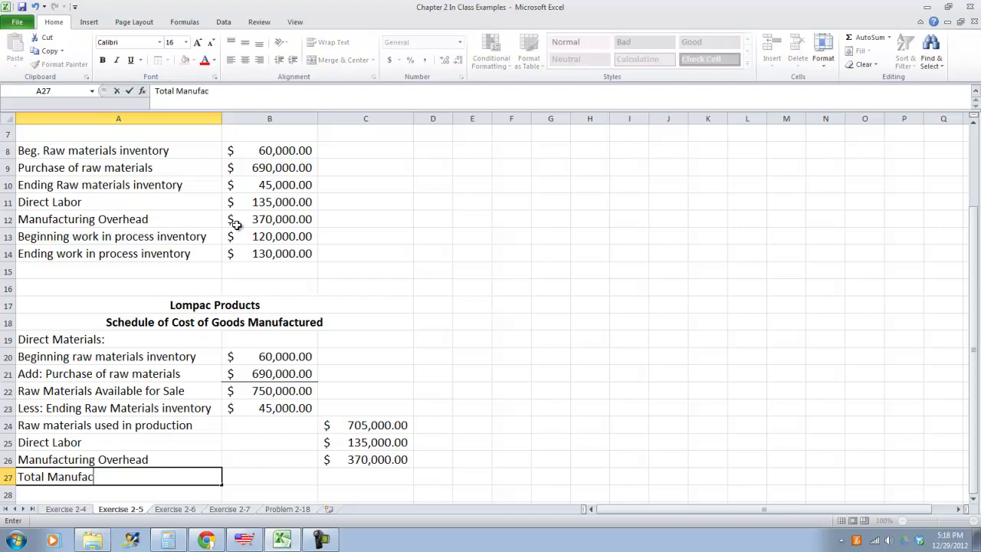
text(ng Costs)
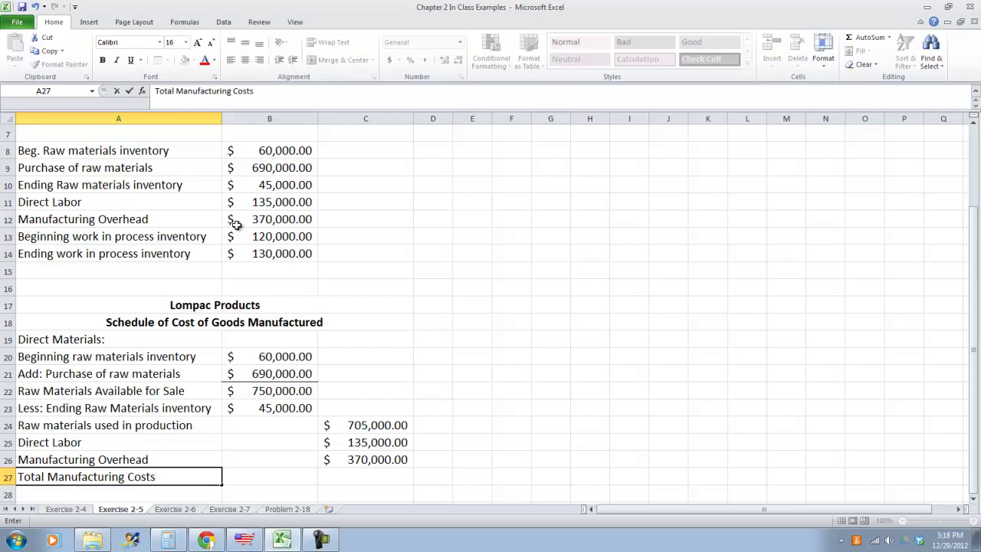
click(321, 539)
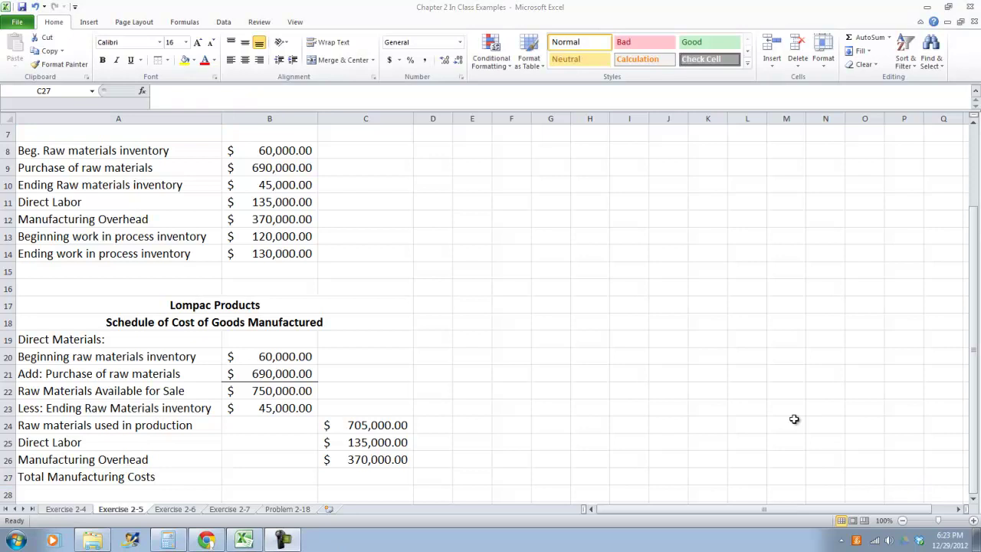
click(395, 472)
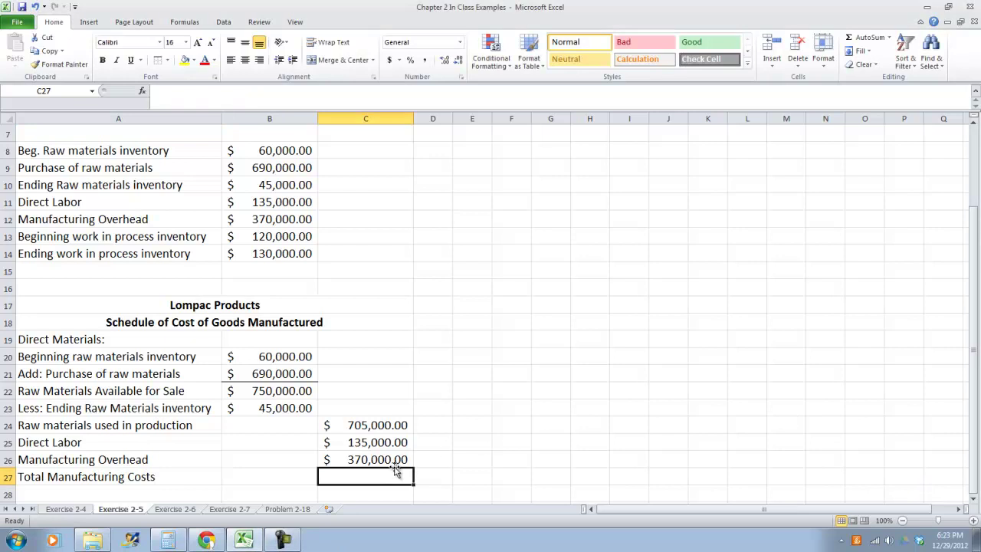
text(=)
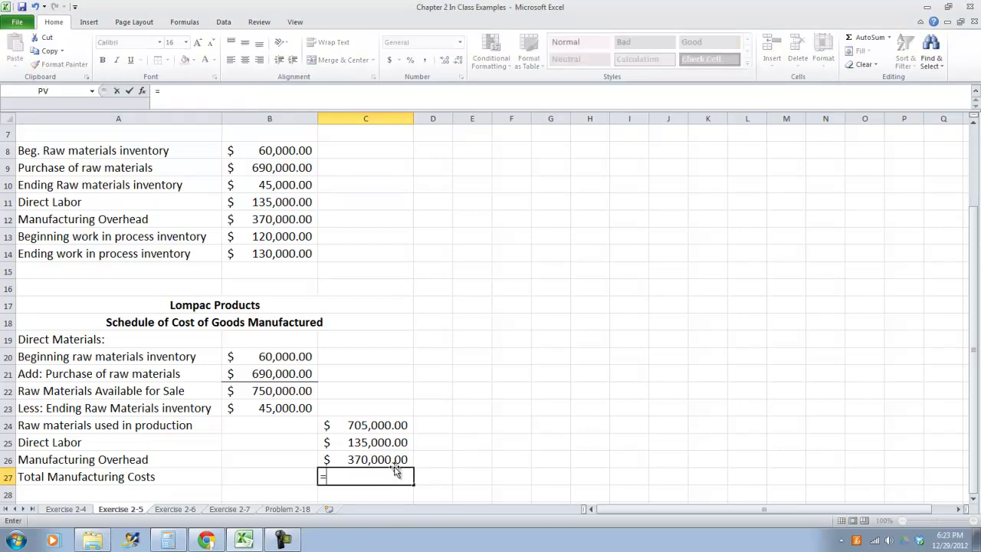
text(S)
key(BackSpace)
text(SUM()
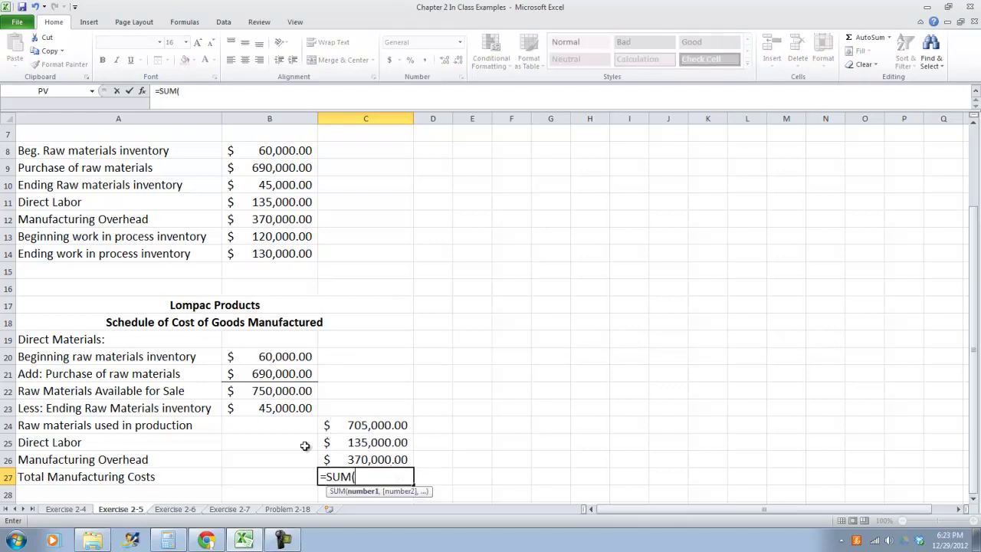
drag(351, 426, 357, 460)
key(Tab)
click(376, 484)
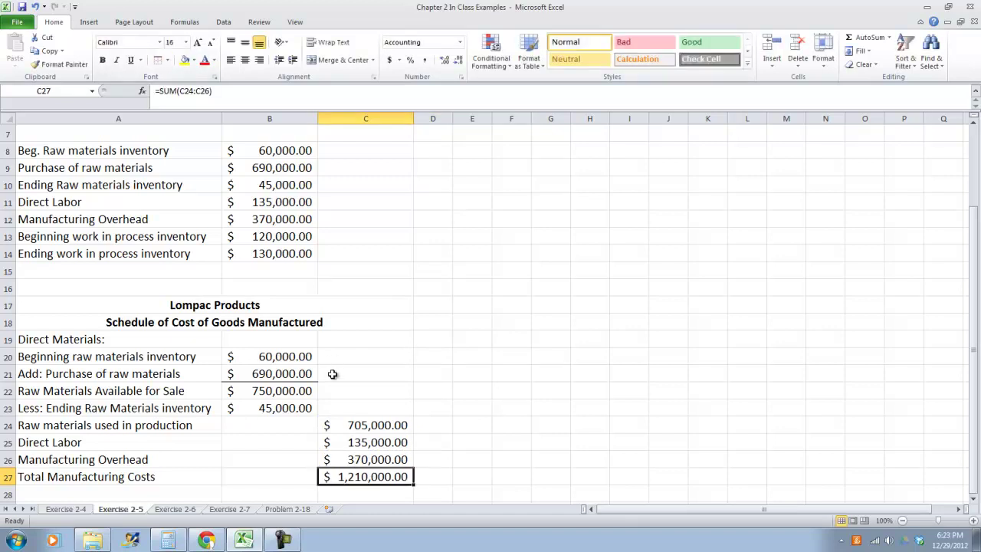
click(148, 492)
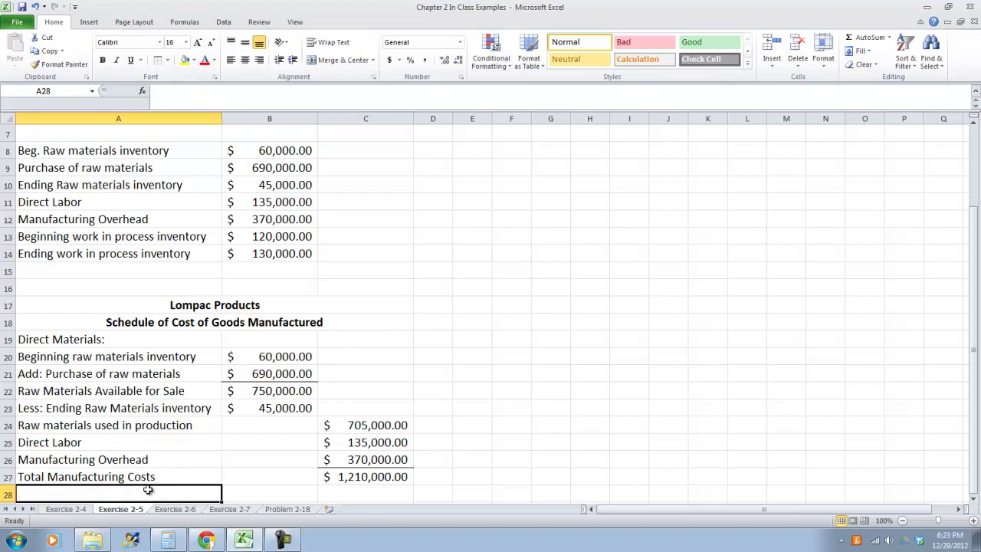
Add 'Add: Beginning work in process (WIP)' with =B13 in C28, showing $120,000.00
text(Add:)
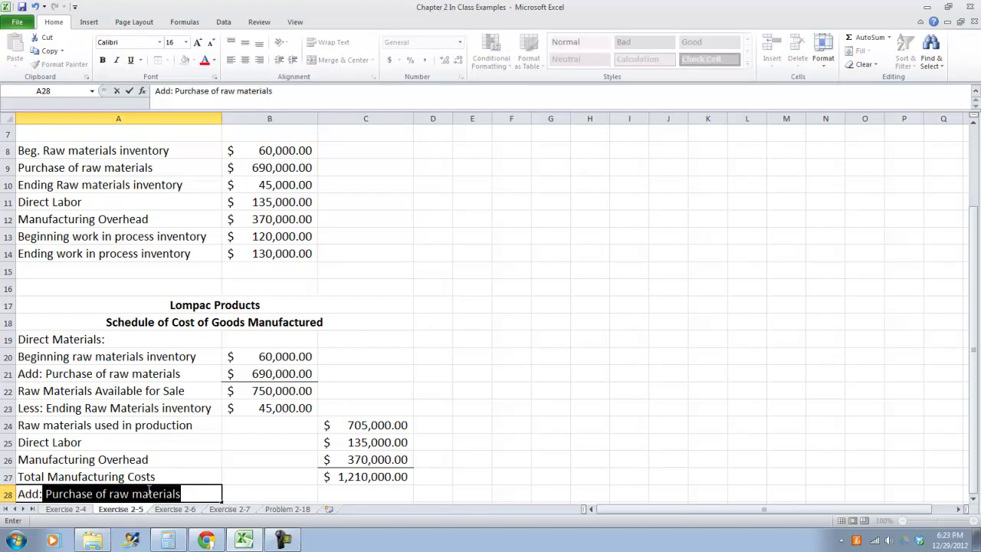
text( Beginning w)
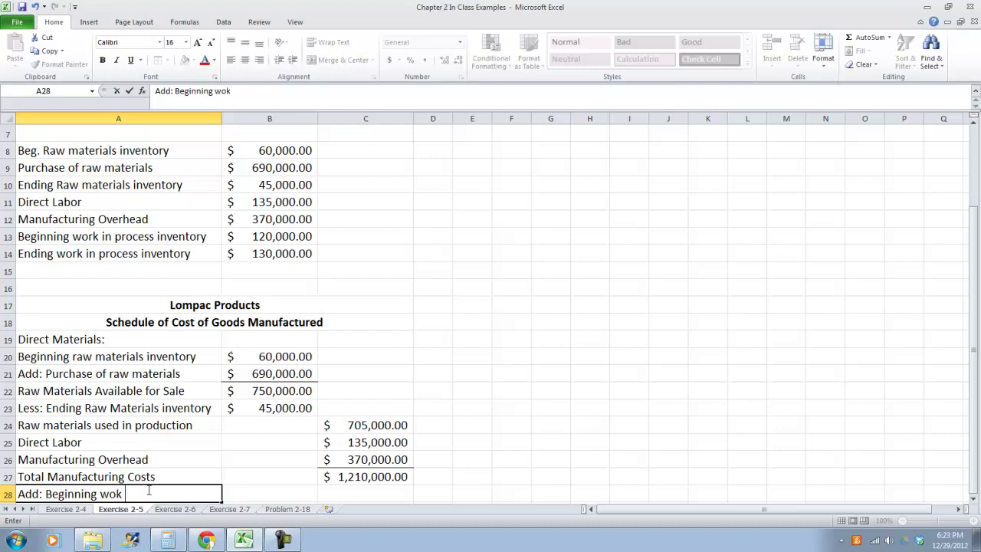
text(ork in process (WIP()
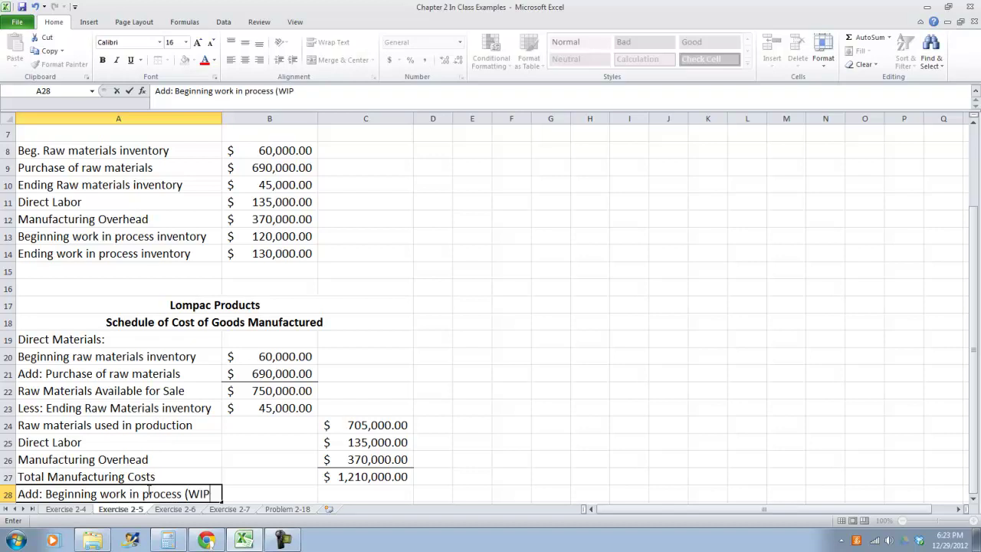
key(Tab)
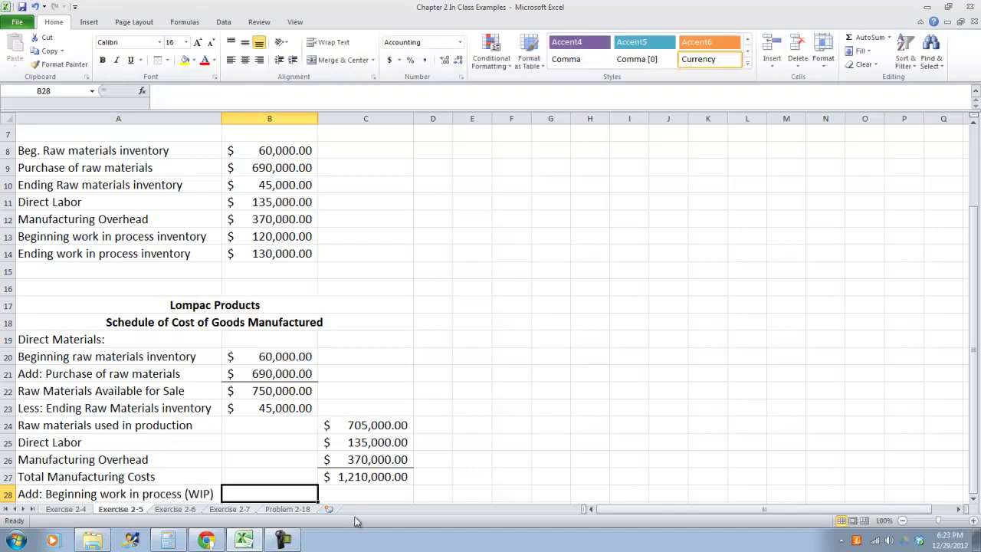
scroll(400, 440, down, 1)
click(388, 443)
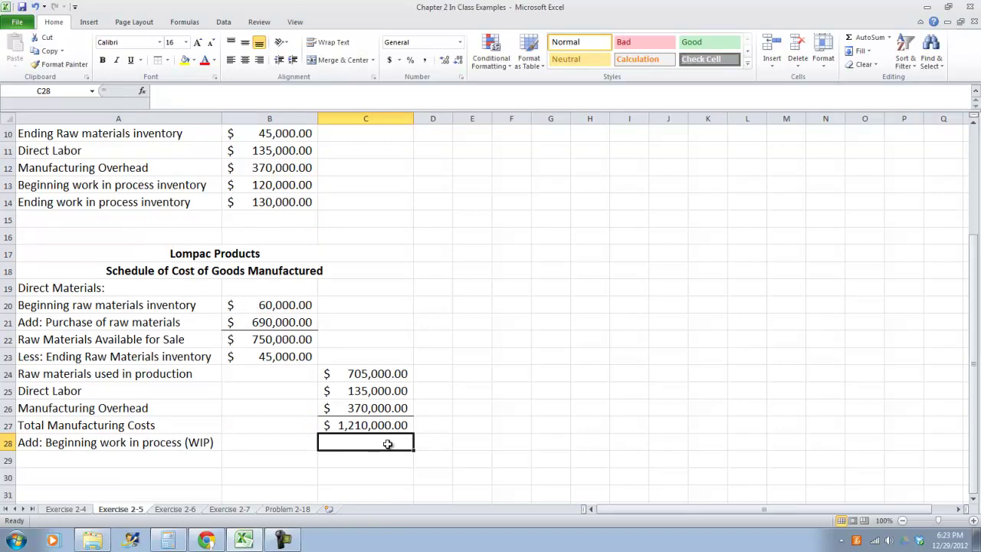
text(=)
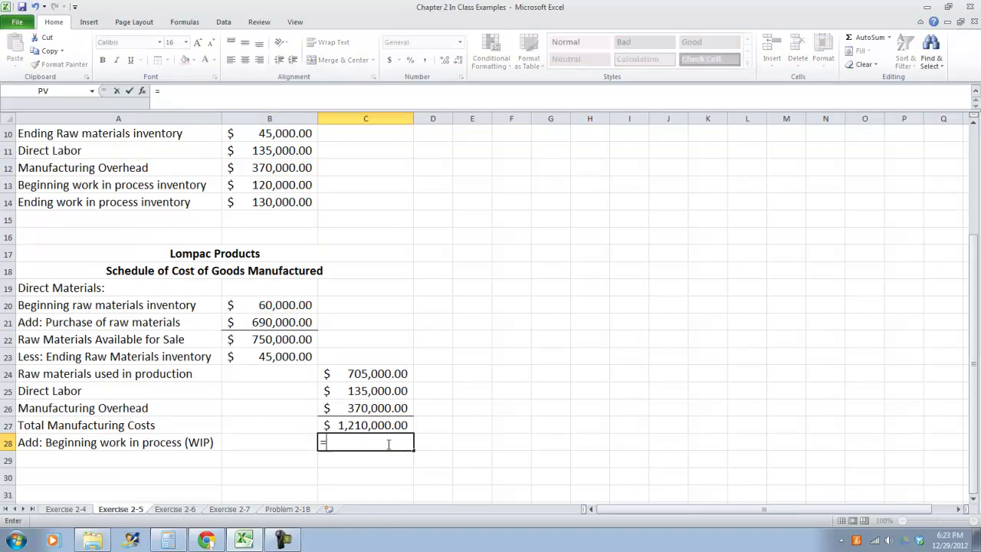
click(282, 183)
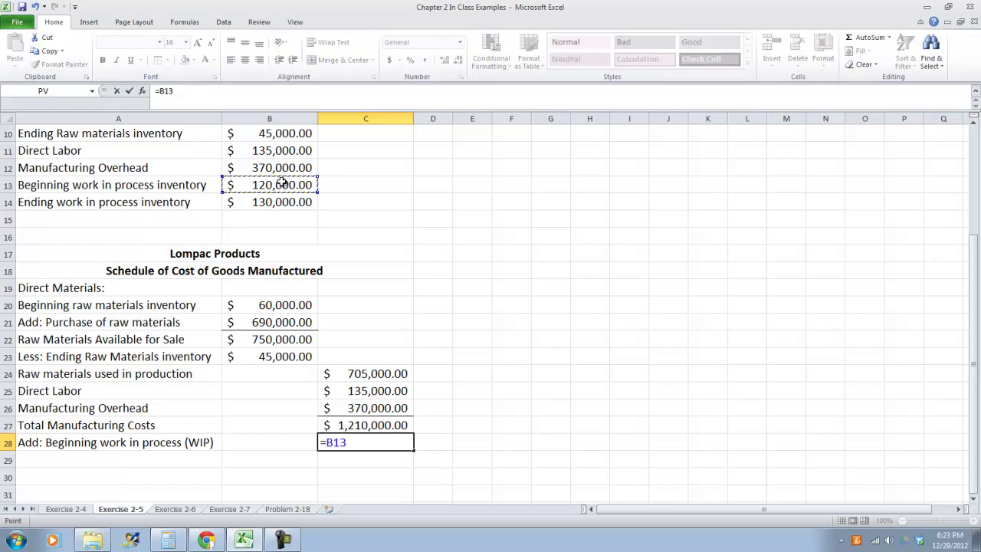
key(Return)
Subtotal C29 with =SUM(C27:C28) for $1,330,000.00 and give it a top border
key(Left)
key(Left)
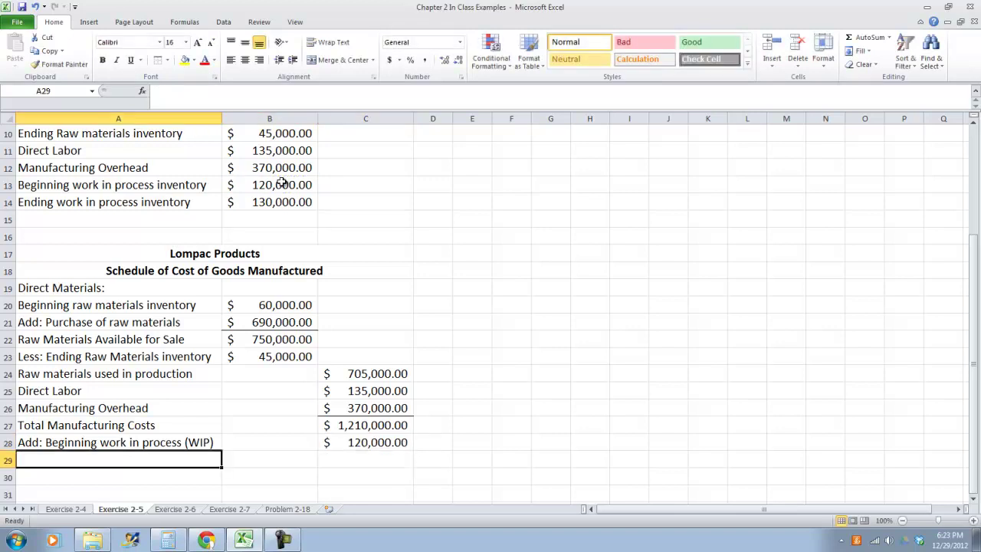
key(Right)
key(Right)
text(=S)
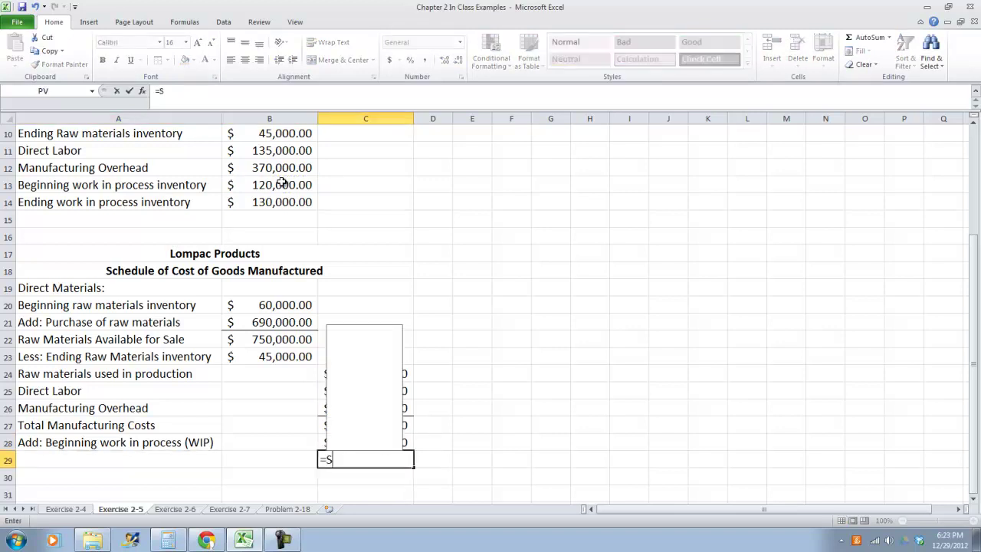
text(UM()
drag(363, 423, 367, 438)
key(Tab)
click(366, 464)
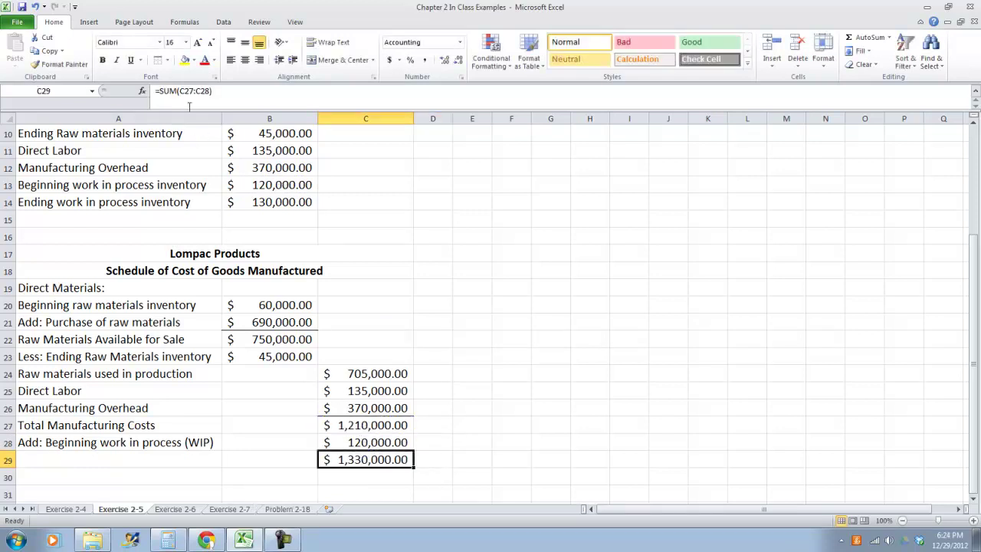
click(158, 61)
click(119, 470)
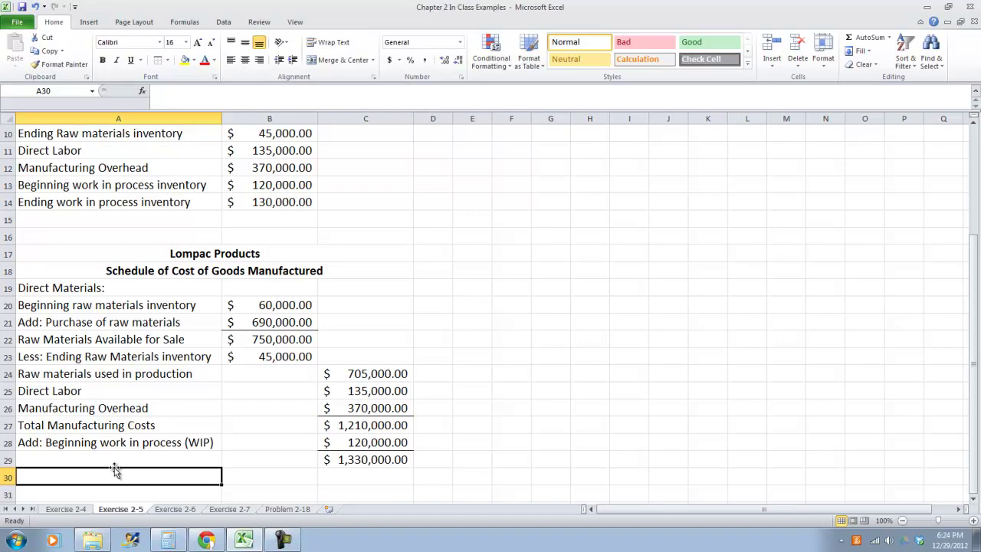
Label A30 'Less: Ending work in process (WIP) inventory'
text(Lwe)
key(BackSpace)
text(es)
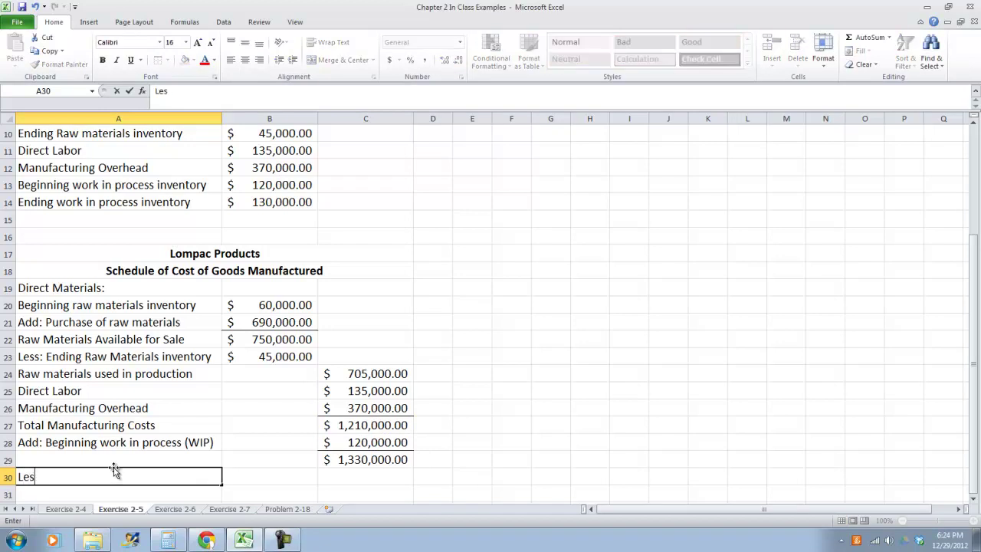
text(s: Ending wor)
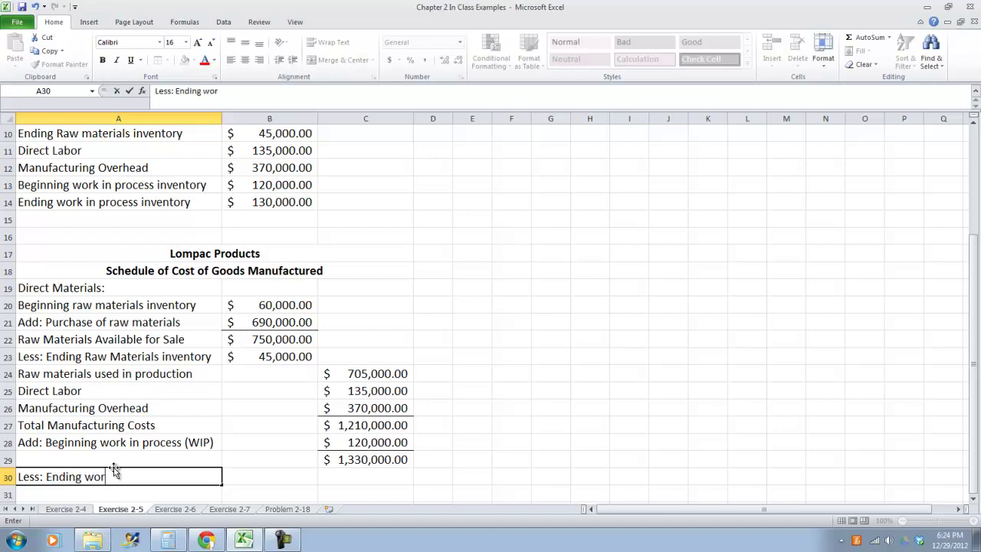
text(k in proces)
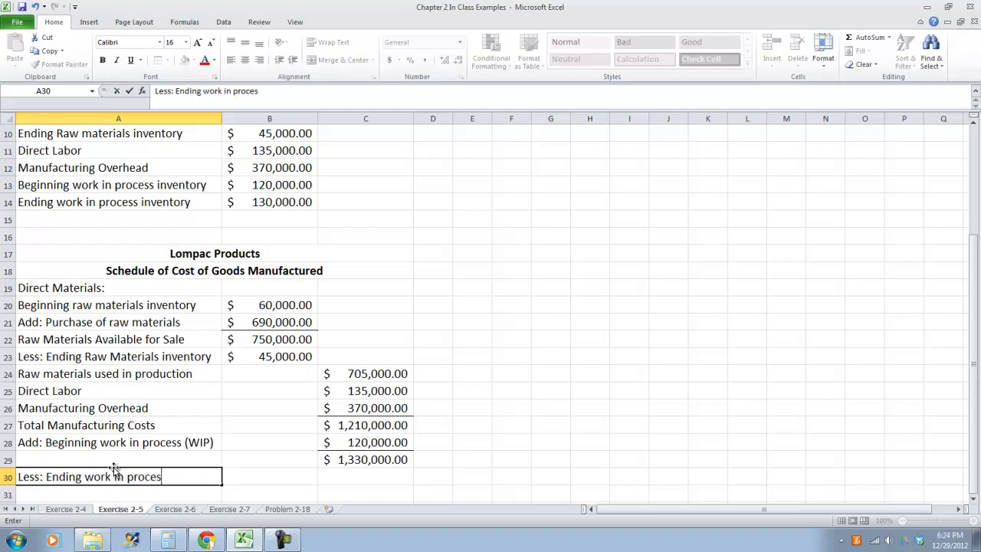
text(s (WIP) inventory)
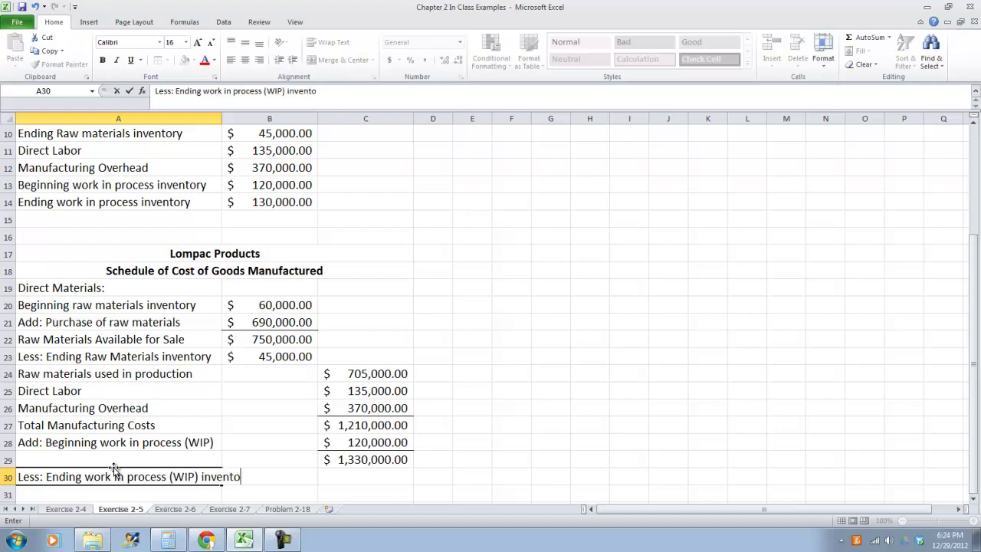
Append 'inventory' to the beginning work in process label in row 28
double_click(215, 442)
text(inventor)
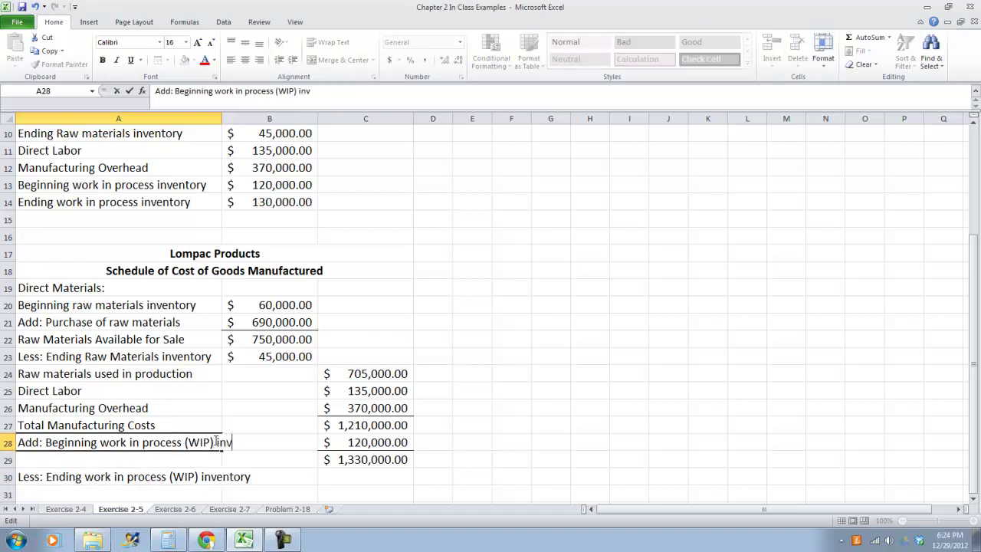
text(y)
key(Tab)
Enter =B14 in C30 for the $130,000 ending WIP and start the A31 total label
key(Down)
key(Down)
key(Right)
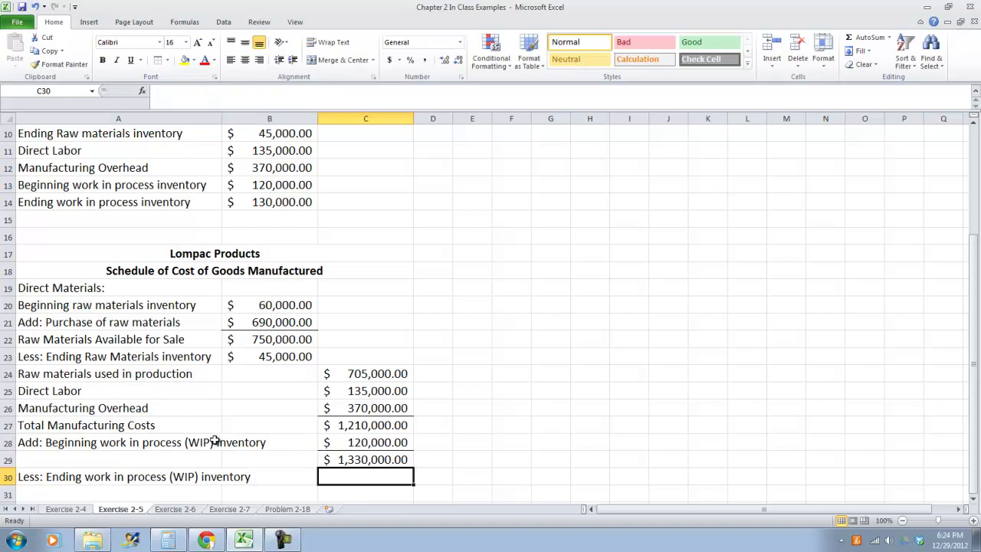
text(=)
click(285, 201)
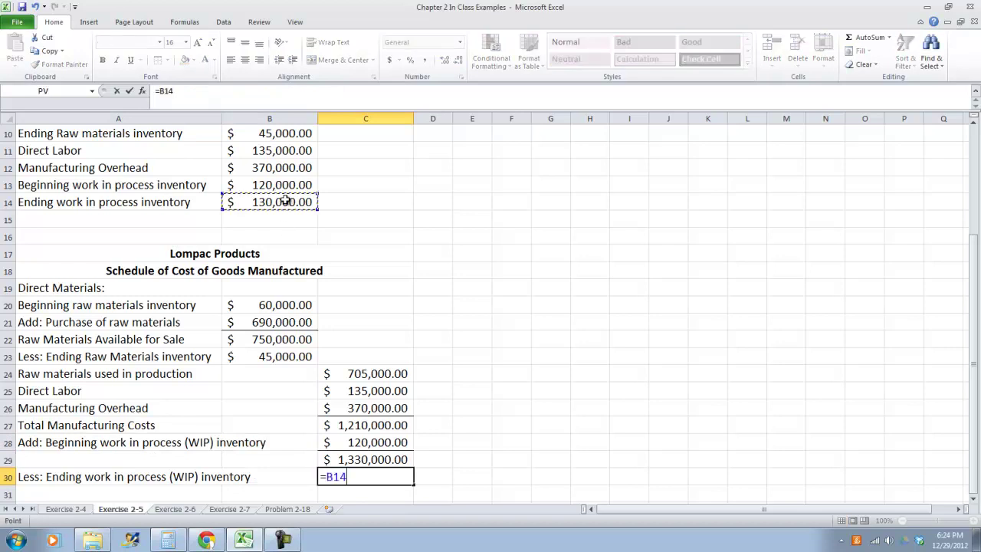
key(Return)
key(Left)
key(Left)
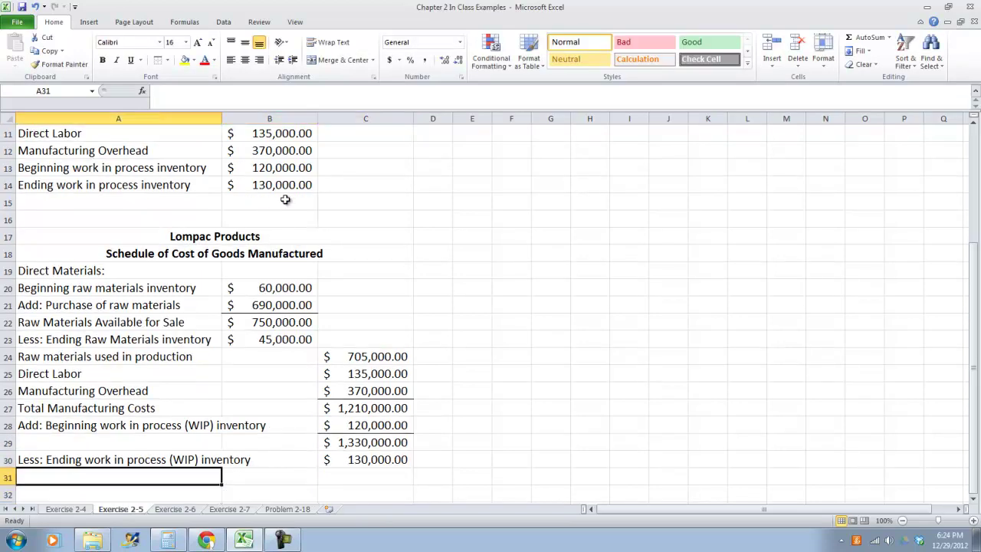
text(Cost of )
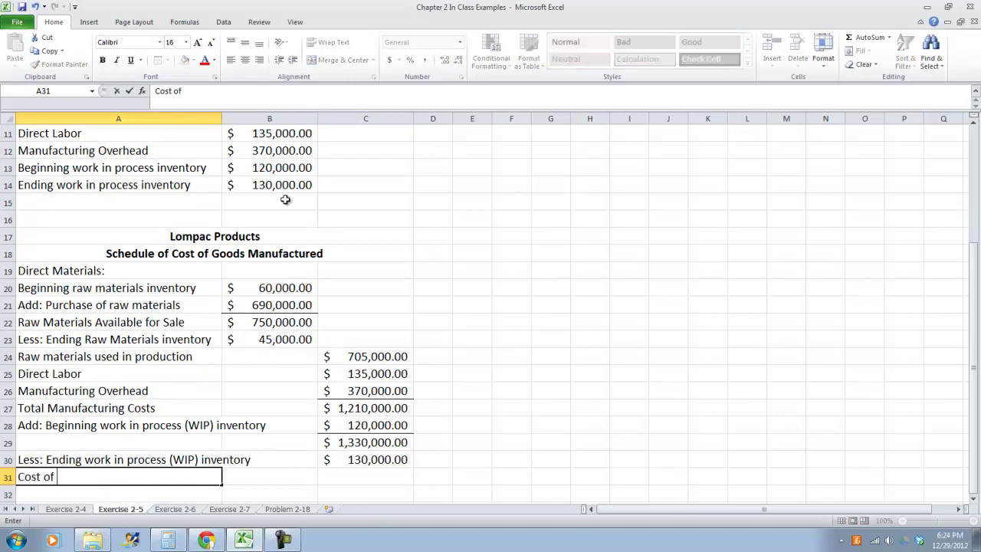
text(Goods Mand)
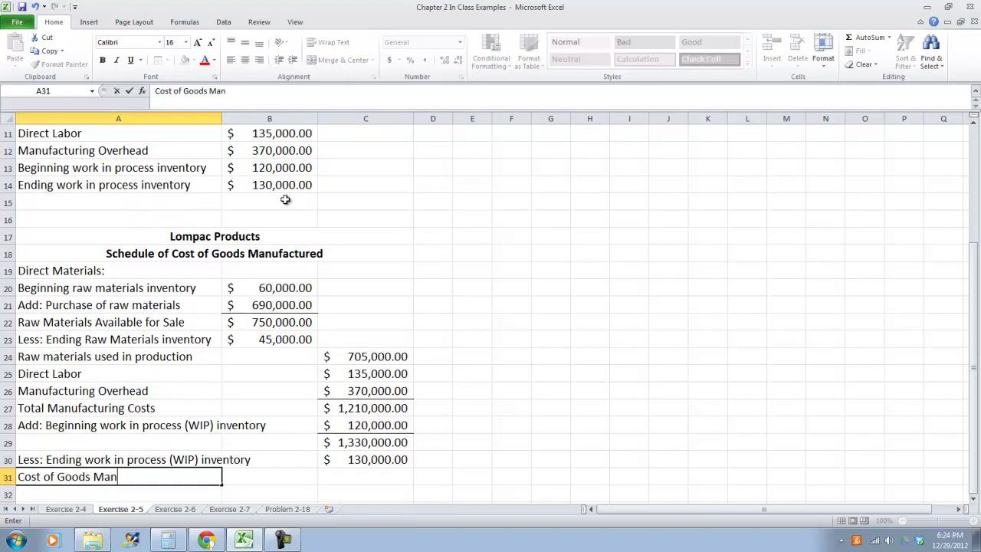
Finish the 'Cost of Goods Manufactured' label and enter =C29-C30 in C31, giving $1,200,000
key(BackSpace)
text(ufactured)
key(Tab)
key(Tab)
text(=)
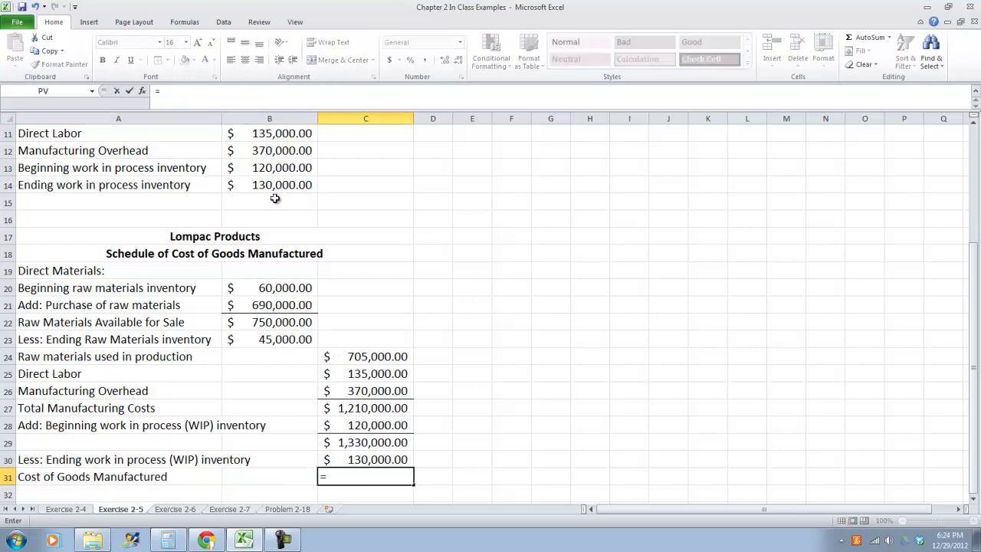
click(383, 441)
text(-)
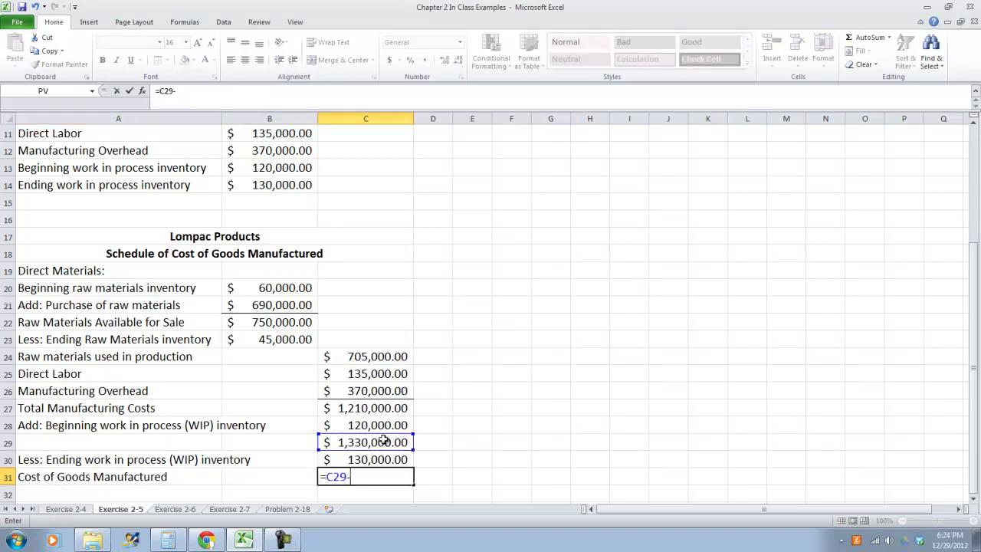
click(376, 458)
key(ctrl+Return)
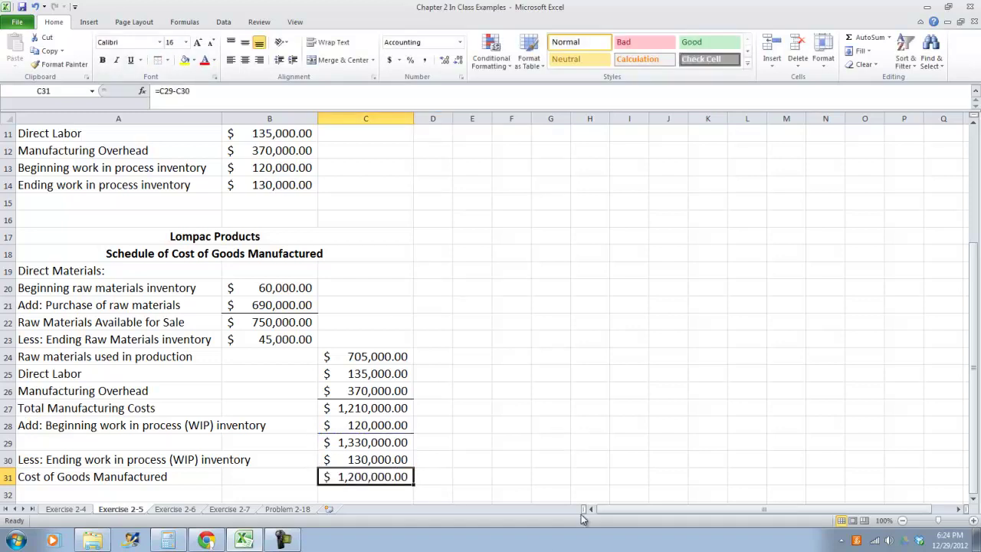
Give C31 a Top and Double Bottom Border as the final total
click(165, 60)
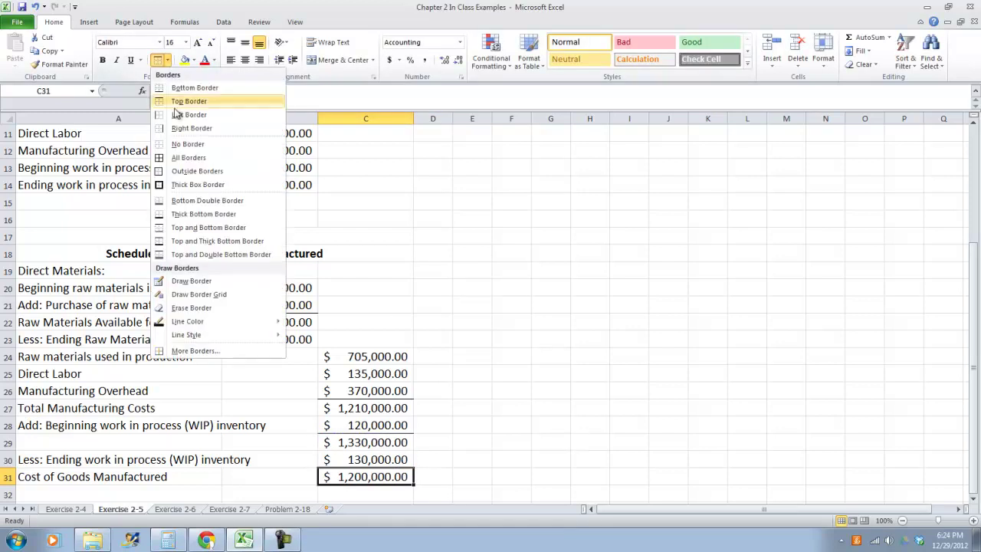
click(210, 254)
click(537, 357)
scroll(502, 385, up, 1)
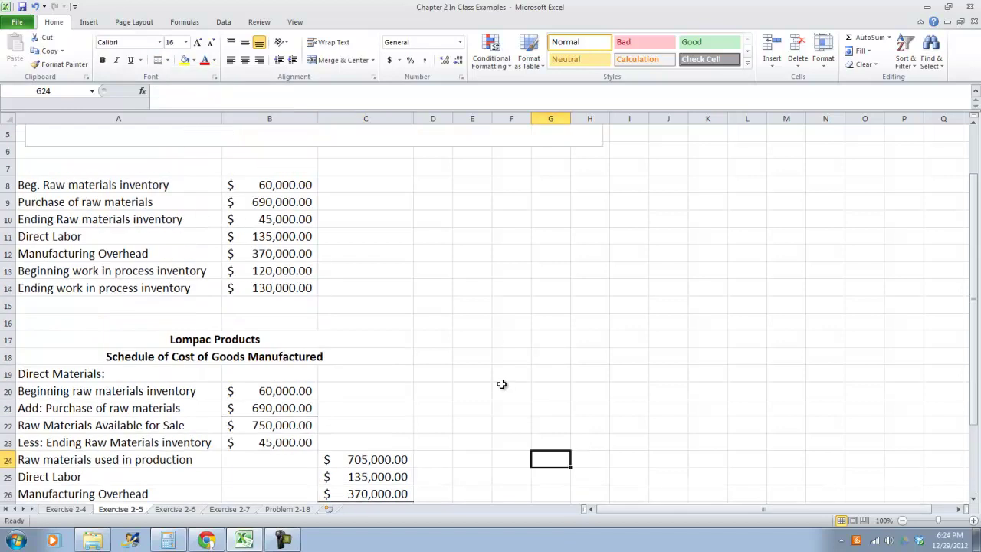
scroll(501, 383, down, 1)
scroll(501, 382, down, 1)
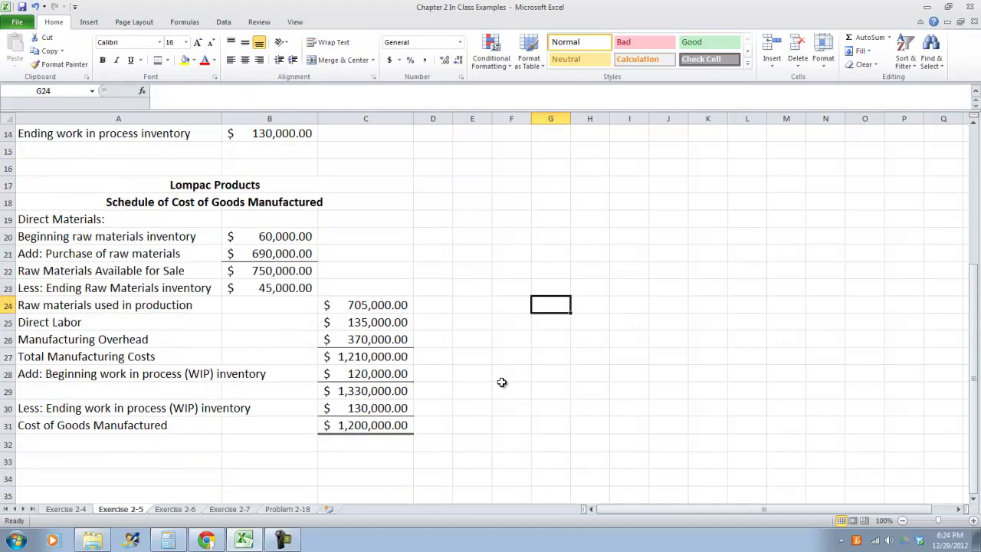
click(283, 539)
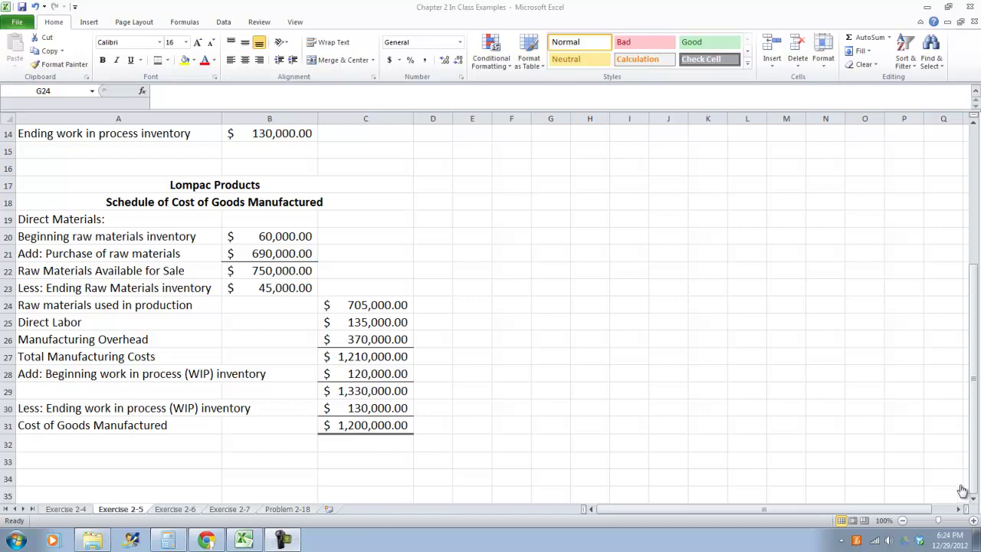